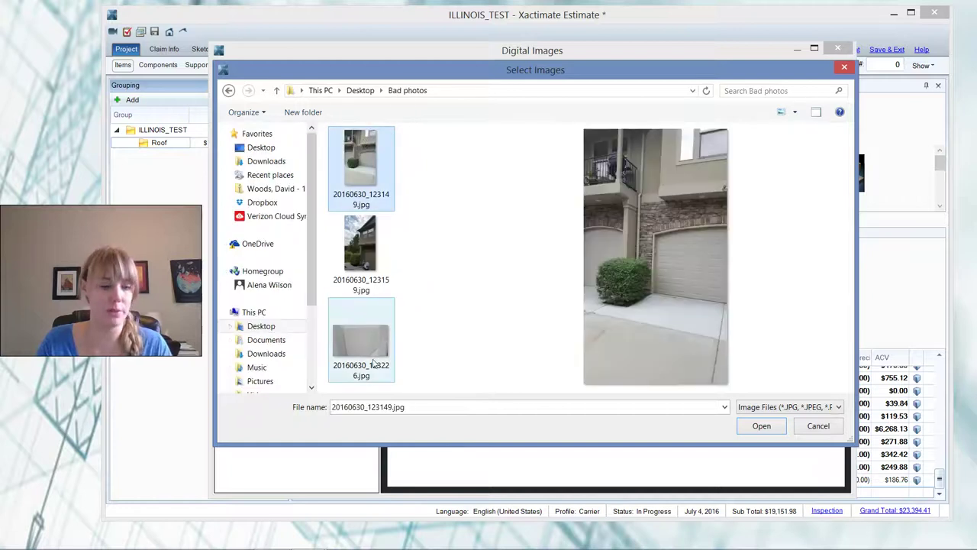
Step: Load the three photos 20160630_123149, 20160630_123159 and 20160630_123226 from the Bad photos folder into the estimate's images and close the image manager
{"action": "left_click", "coordinate": [376, 355], "text": "shift"}
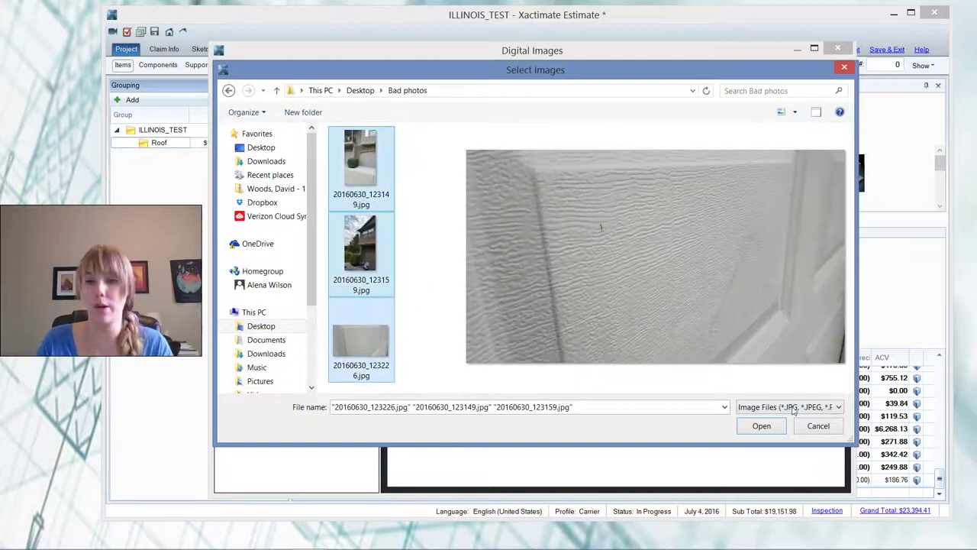
{"action": "left_click", "coordinate": [761, 426]}
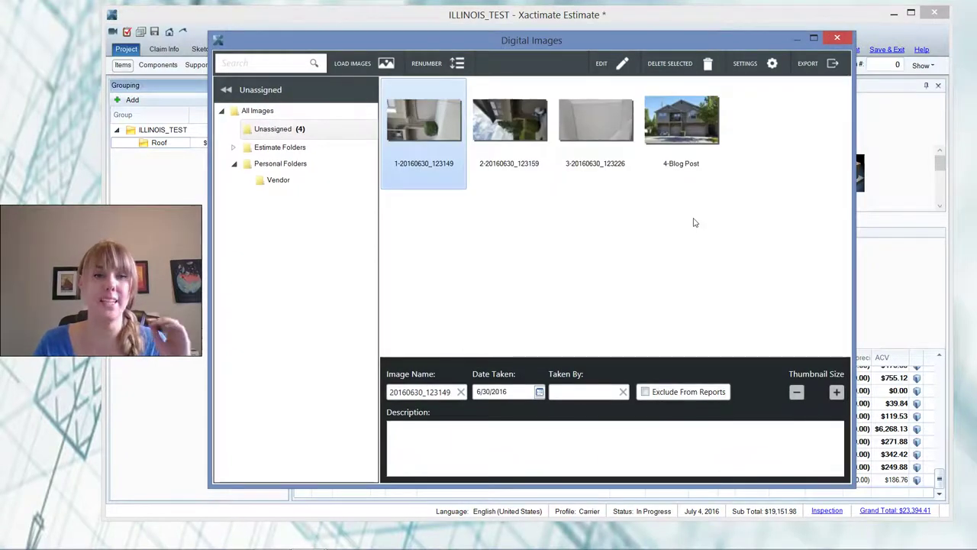
{"action": "left_click", "coordinate": [835, 40]}
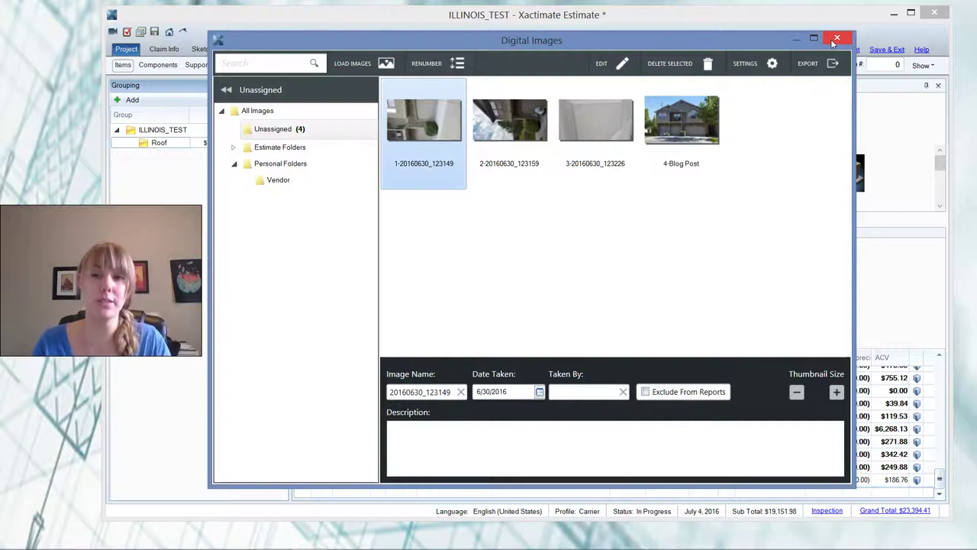
{"action": "left_click", "coordinate": [835, 39]}
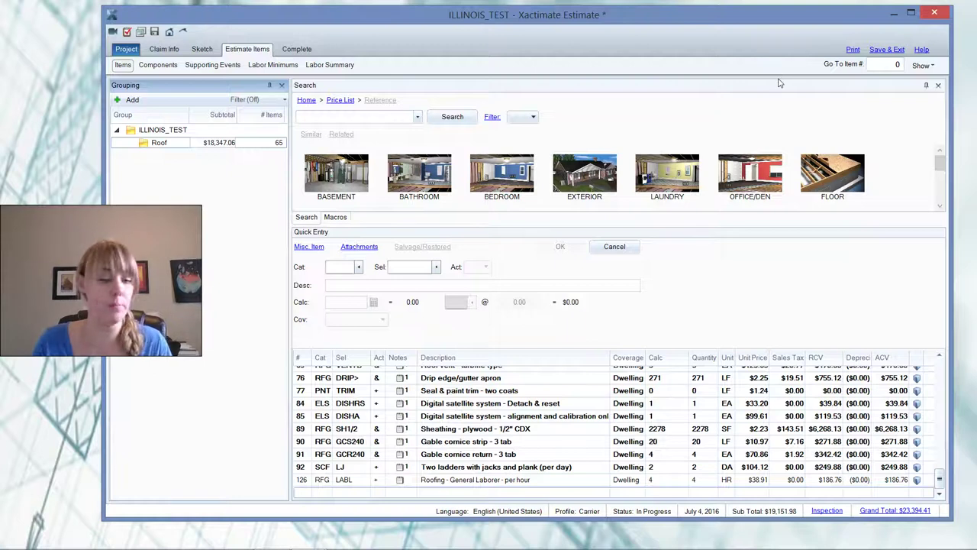
Step: Open the image options of the Final Draft with/without Removal Depreciation report and set the number of images per page to 2
{"action": "left_click", "coordinate": [857, 52]}
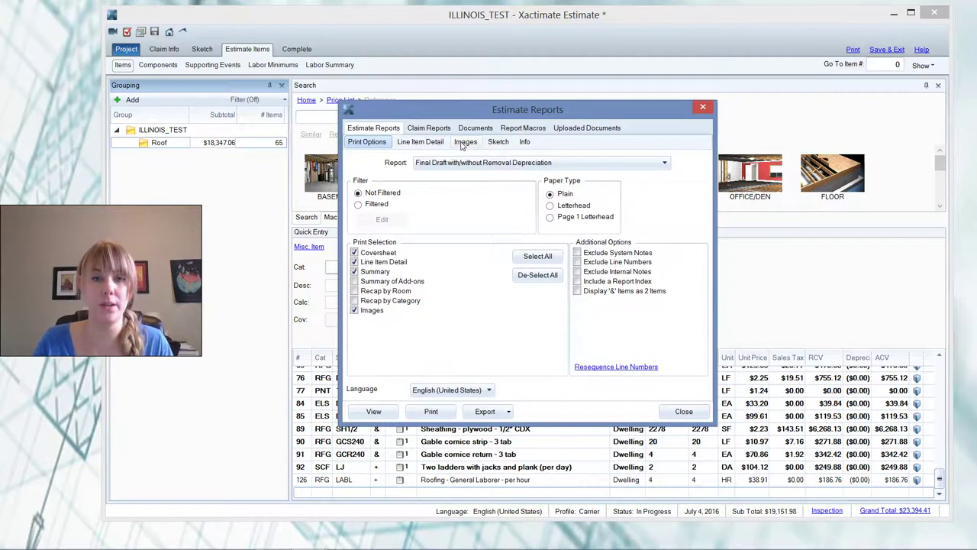
{"action": "left_click", "coordinate": [463, 142]}
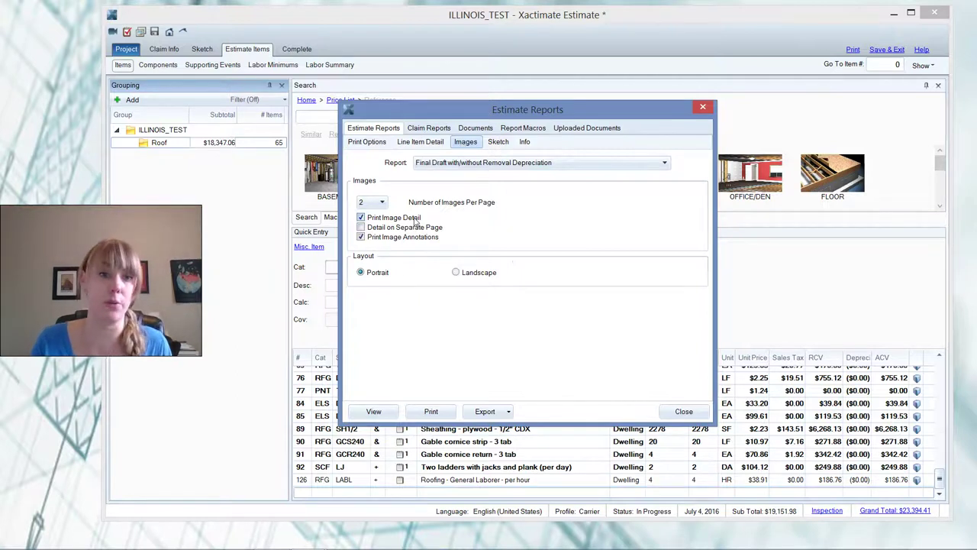
{"action": "left_click", "coordinate": [366, 202]}
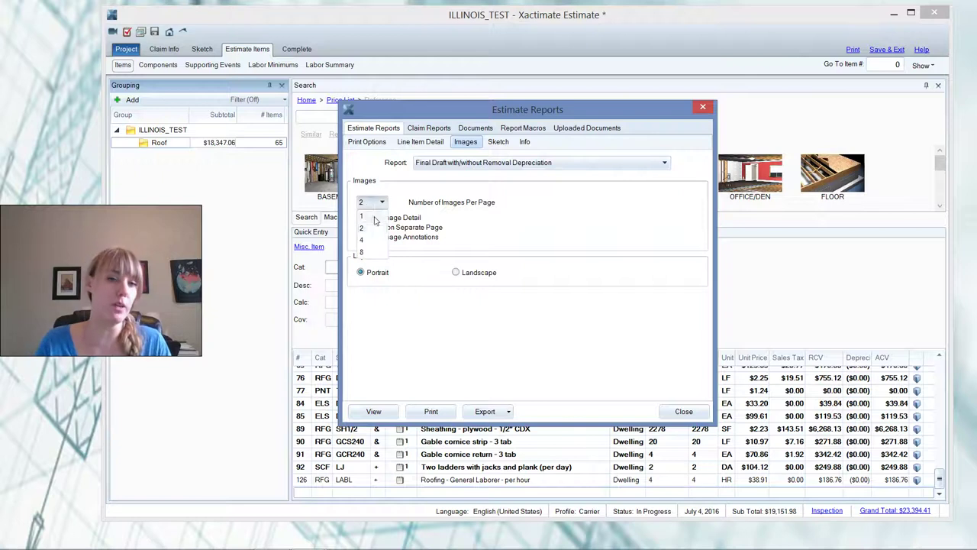
{"action": "left_click", "coordinate": [374, 217]}
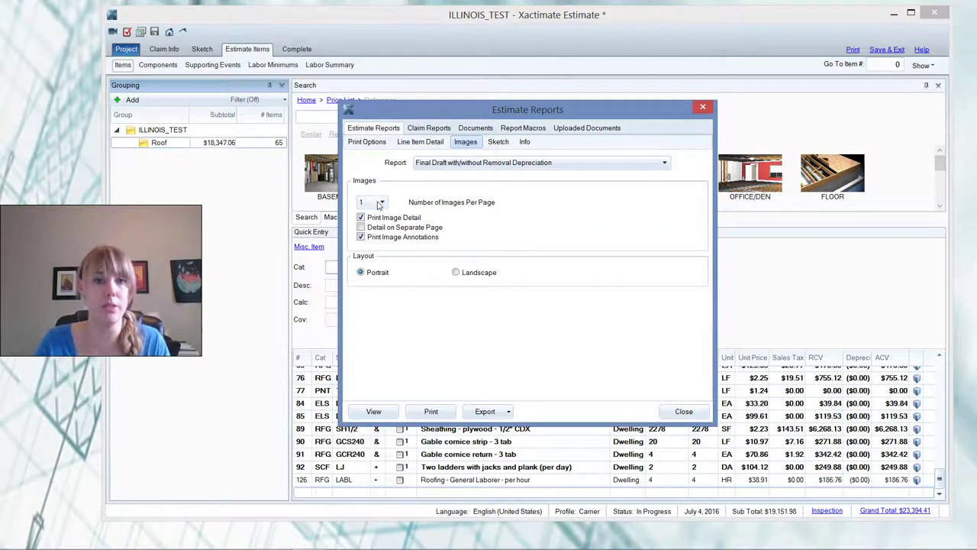
{"action": "left_click", "coordinate": [378, 203]}
{"action": "left_click", "coordinate": [374, 227]}
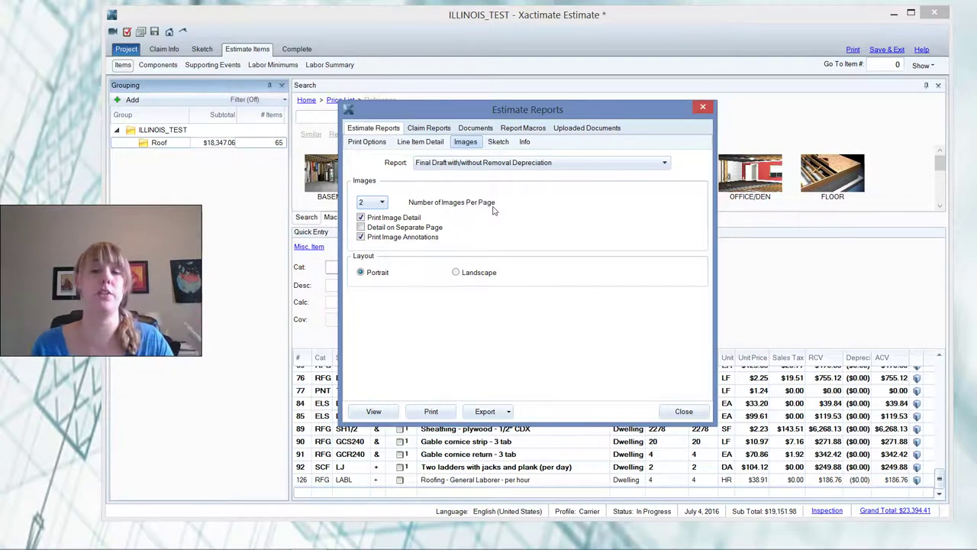
{"action": "left_click", "coordinate": [381, 201]}
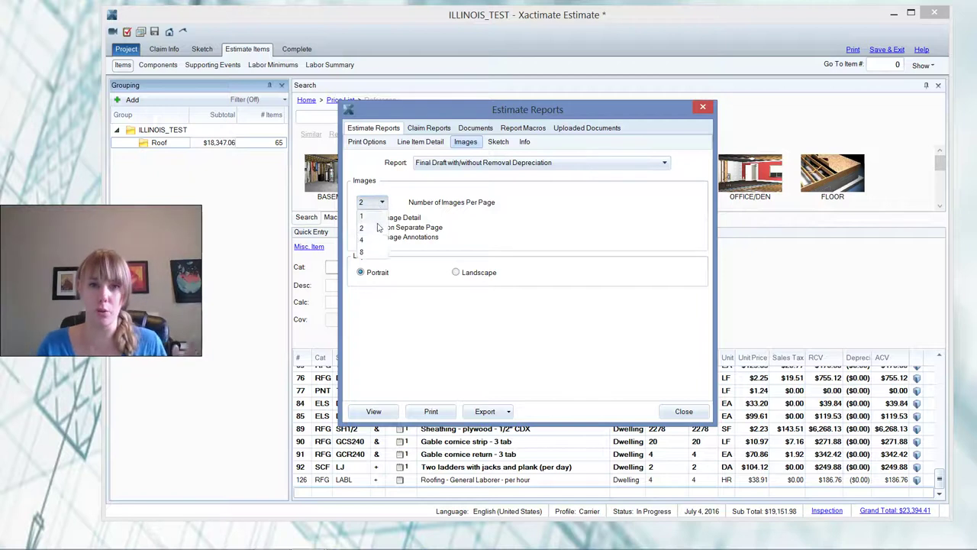
{"action": "left_click", "coordinate": [446, 229]}
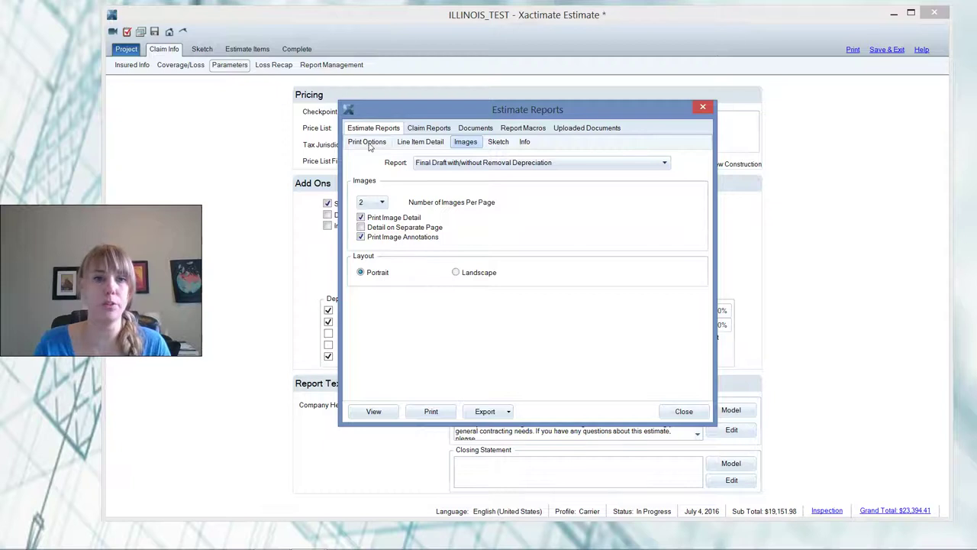
Step: Preview the Final Draft report, examine the orientation of the photos on its last two pages, and exit the preview
{"action": "left_click", "coordinate": [368, 143]}
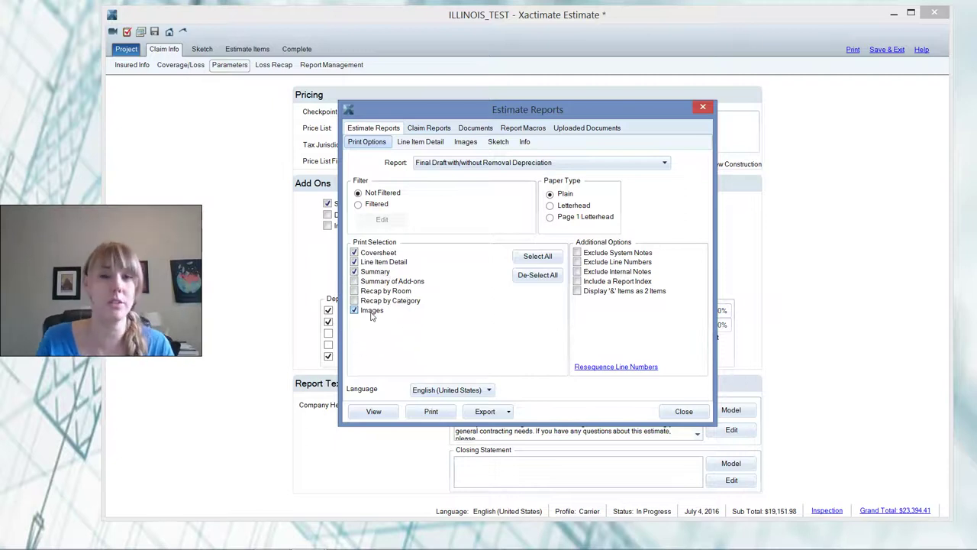
{"action": "left_click", "coordinate": [373, 414]}
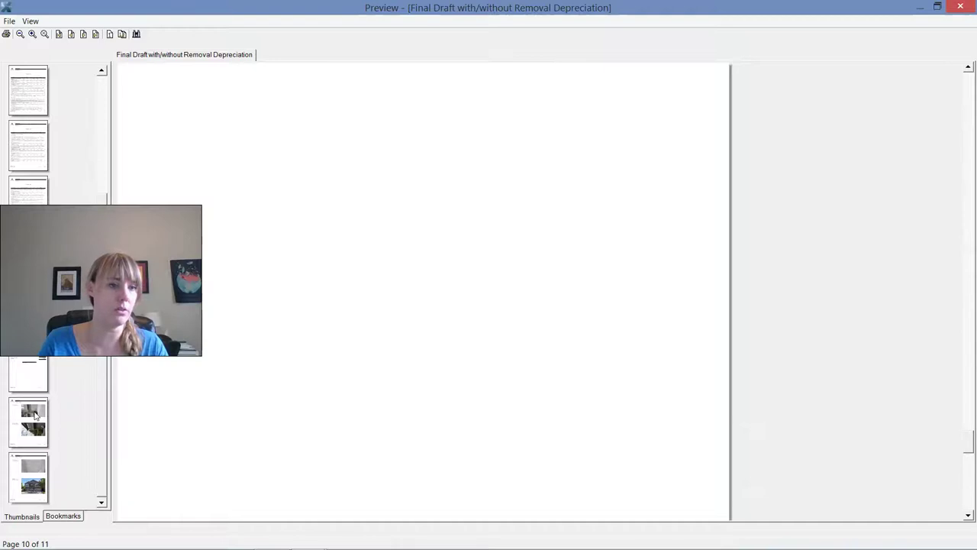
{"action": "left_click", "coordinate": [34, 414]}
{"action": "scroll", "coordinate": [534, 397], "scroll_direction": "down", "scroll_amount": 1}
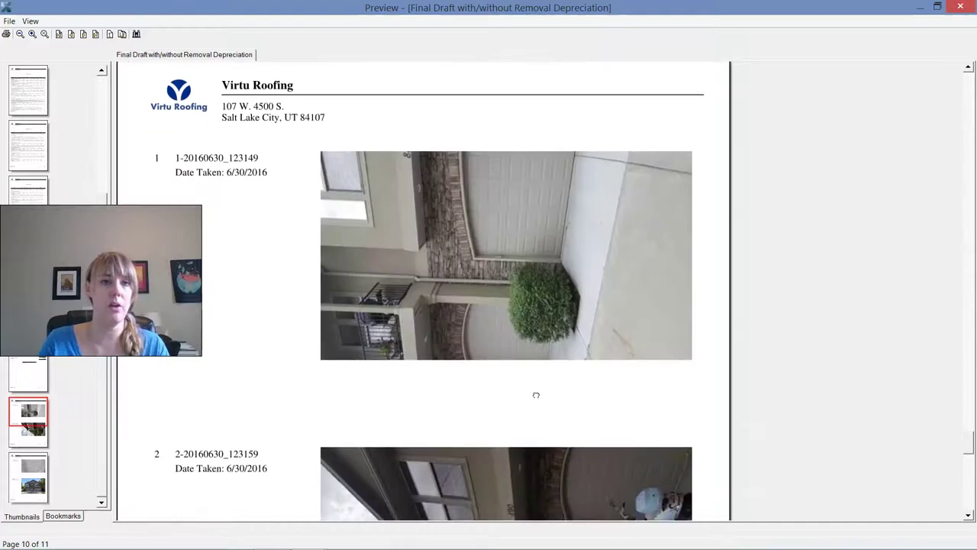
{"action": "scroll", "coordinate": [535, 381], "scroll_direction": "down", "scroll_amount": 3}
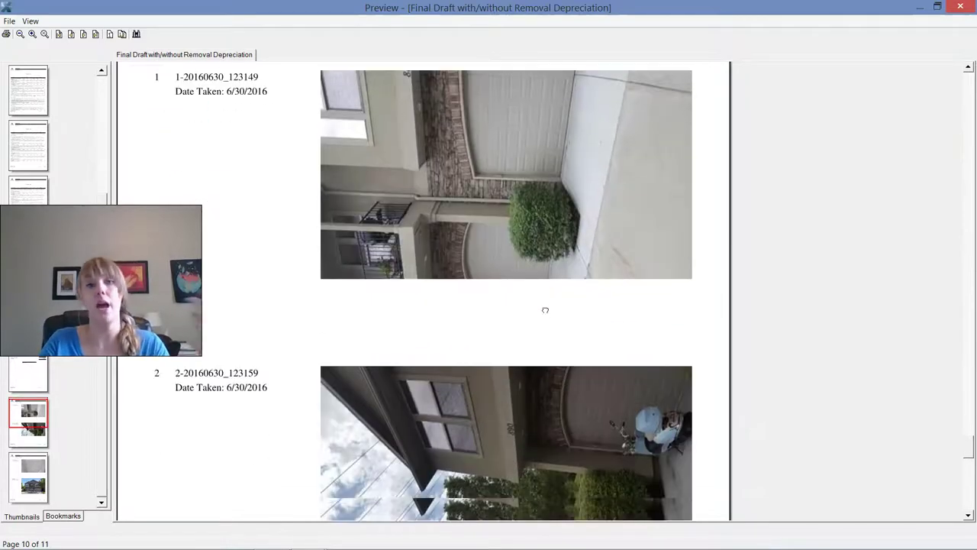
{"action": "scroll", "coordinate": [553, 259], "scroll_direction": "down", "scroll_amount": 3}
{"action": "scroll", "coordinate": [561, 219], "scroll_direction": "down", "scroll_amount": 1}
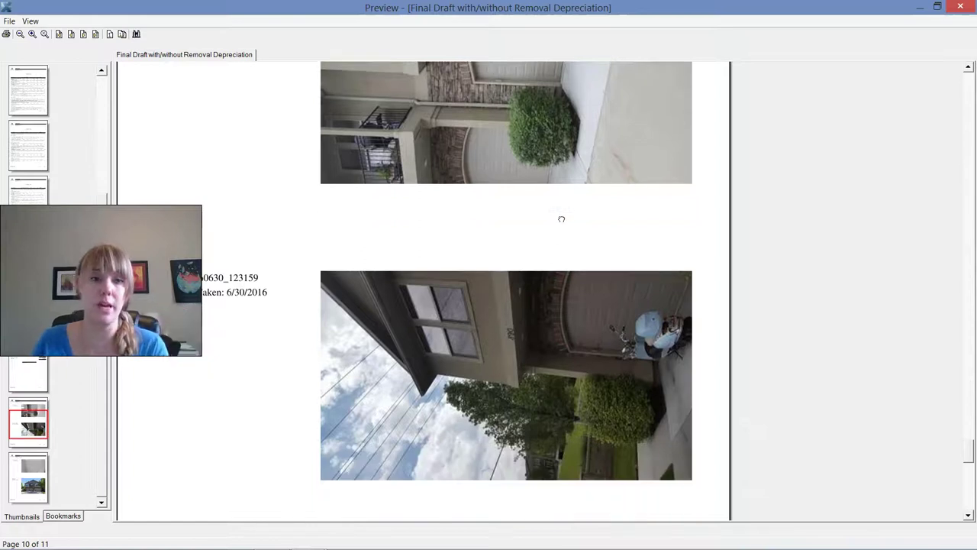
{"action": "scroll", "coordinate": [534, 229], "scroll_direction": "down", "scroll_amount": 15}
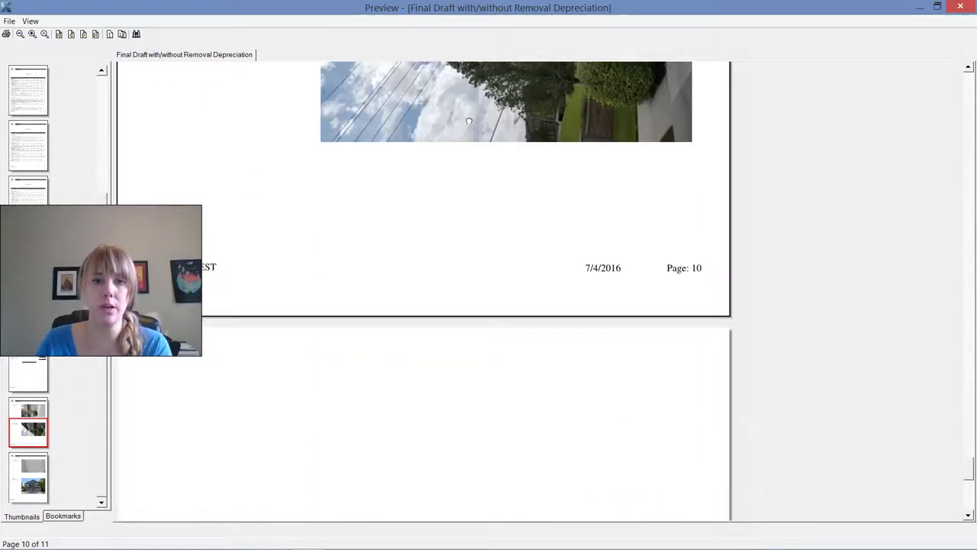
{"action": "scroll", "coordinate": [493, 355], "scroll_direction": "down", "scroll_amount": 15}
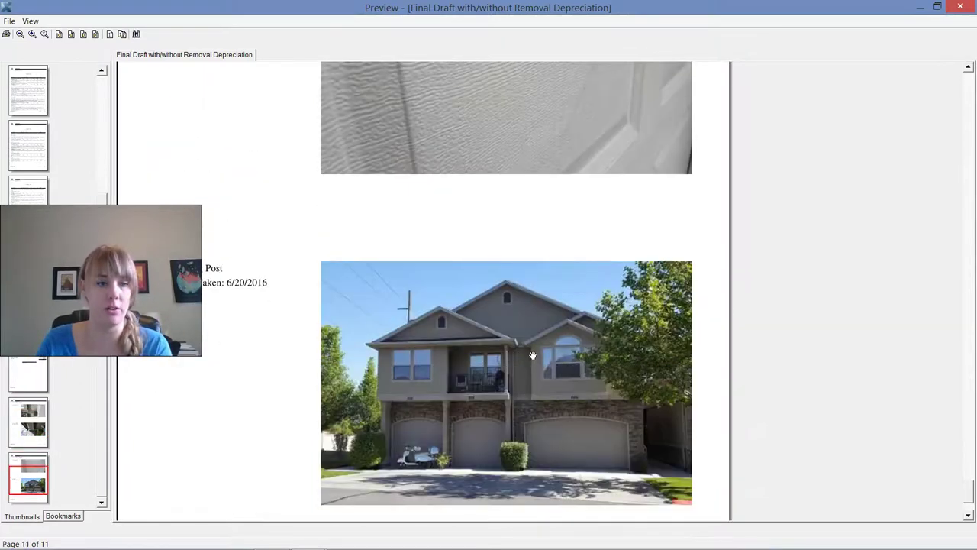
{"action": "scroll", "coordinate": [529, 303], "scroll_direction": "down", "scroll_amount": 2}
{"action": "left_click", "coordinate": [9, 20]}
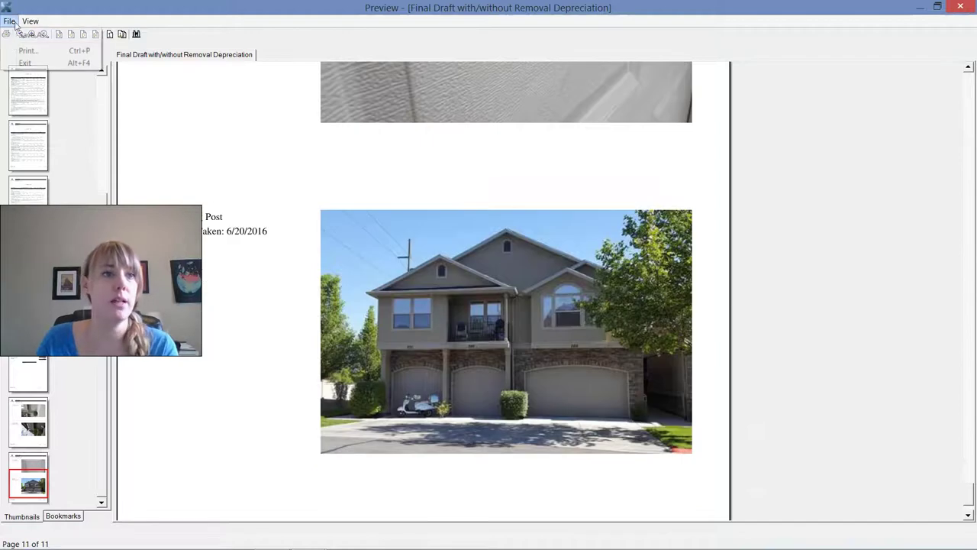
{"action": "left_click", "coordinate": [24, 64]}
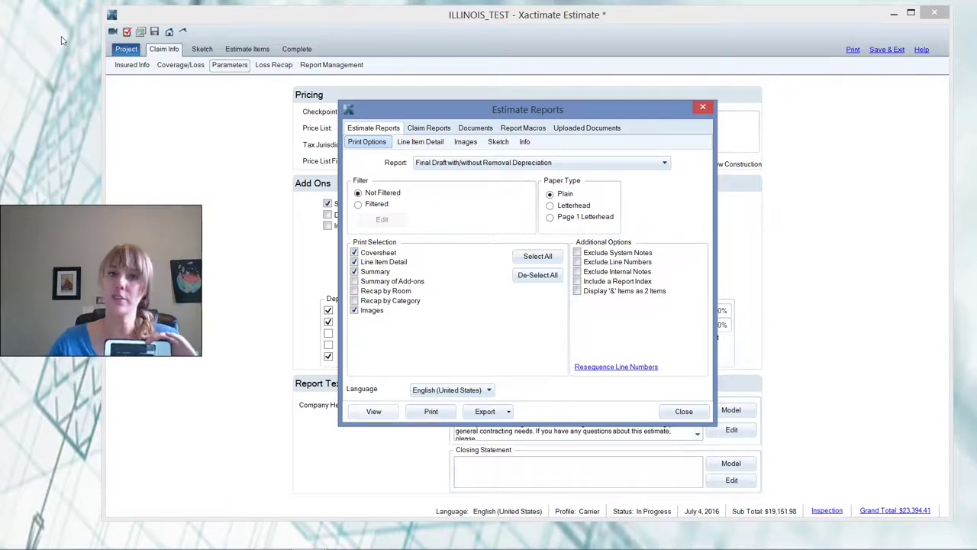
Step: Close the report settings, open photo 20160630_123149 in the estimate's digital images, and rotate it 90 degrees clockwise
{"action": "left_click", "coordinate": [682, 410]}
{"action": "left_click", "coordinate": [142, 33]}
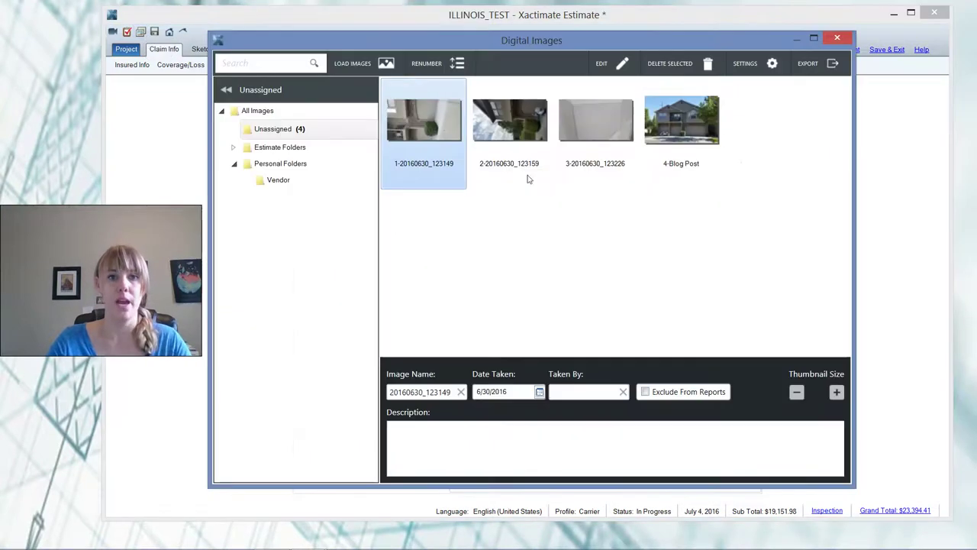
{"action": "left_click", "coordinate": [423, 135]}
{"action": "double_click", "coordinate": [424, 135]}
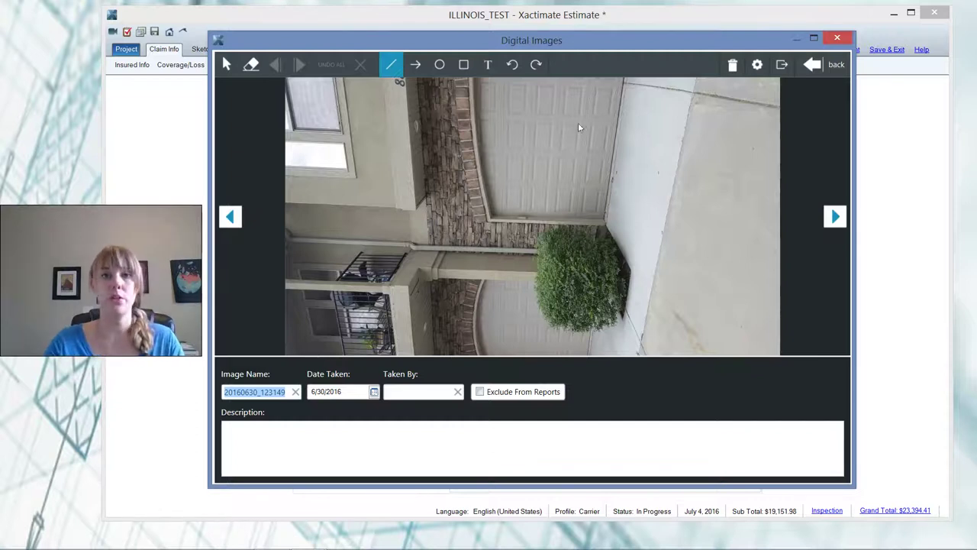
{"action": "left_click", "coordinate": [536, 67]}
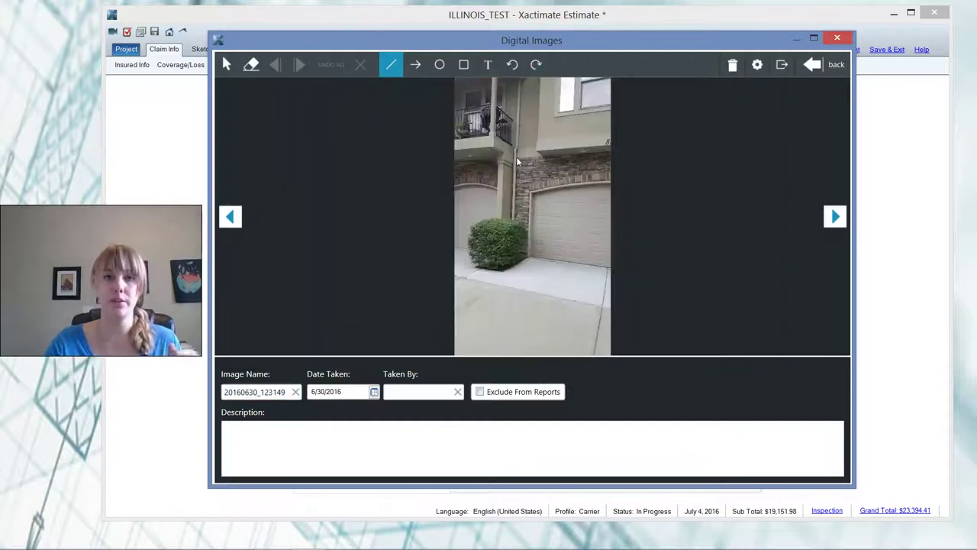
Step: Rotate the next photo, 20160630_123159, 90 degrees clockwise and leave the image editor
{"action": "left_click", "coordinate": [834, 216]}
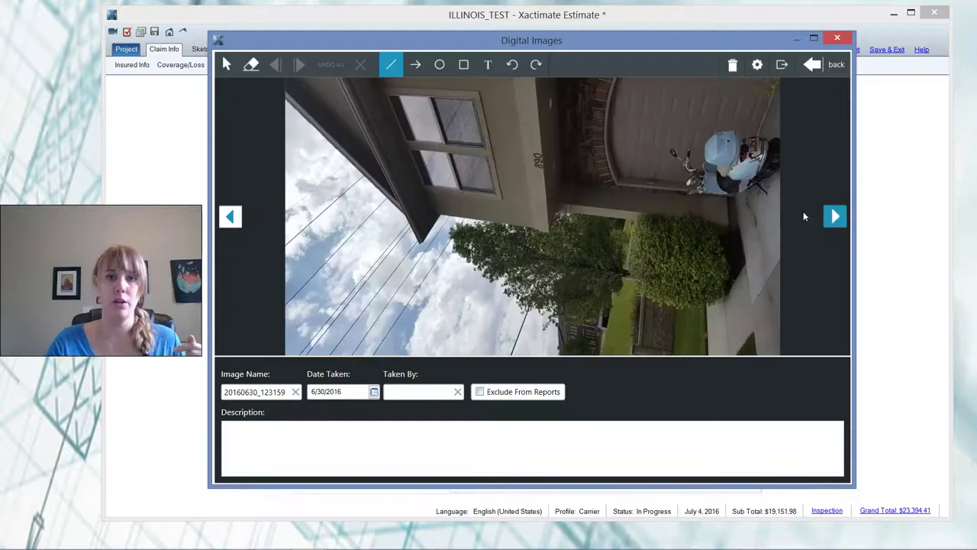
{"action": "left_click", "coordinate": [536, 65]}
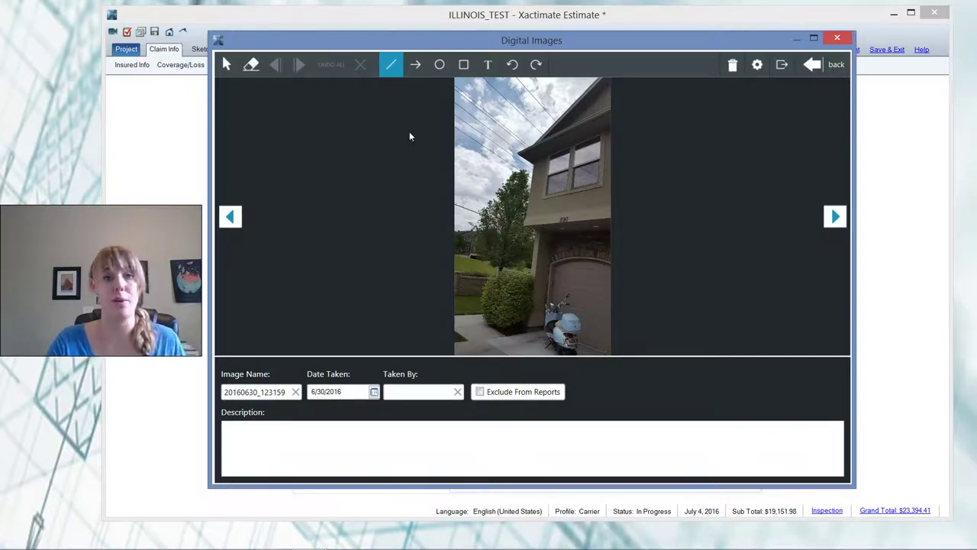
{"action": "left_click", "coordinate": [829, 68]}
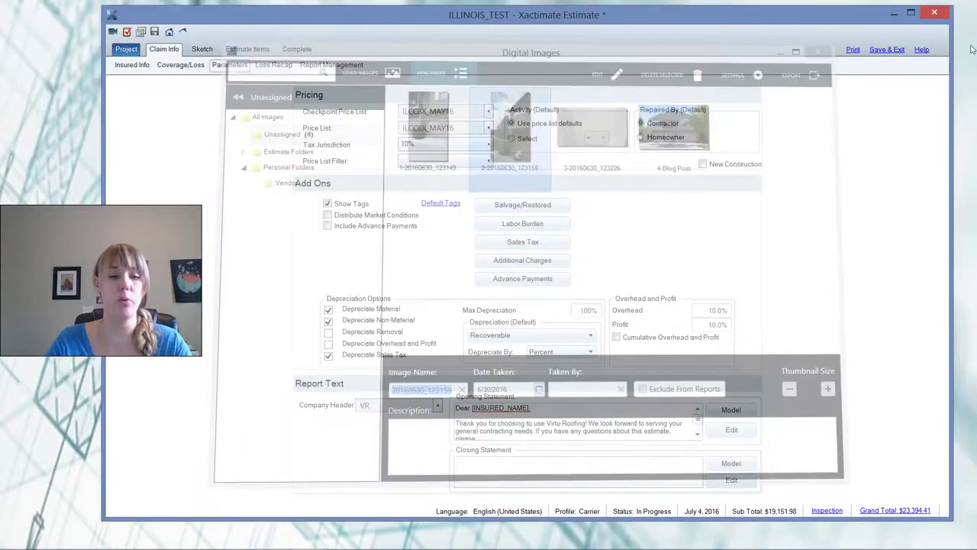
Step: Preview the Final Draft report again, check the rotated and remaining photos on pages 10 and 11, and exit the preview
{"action": "left_click", "coordinate": [851, 51]}
{"action": "left_click", "coordinate": [355, 409]}
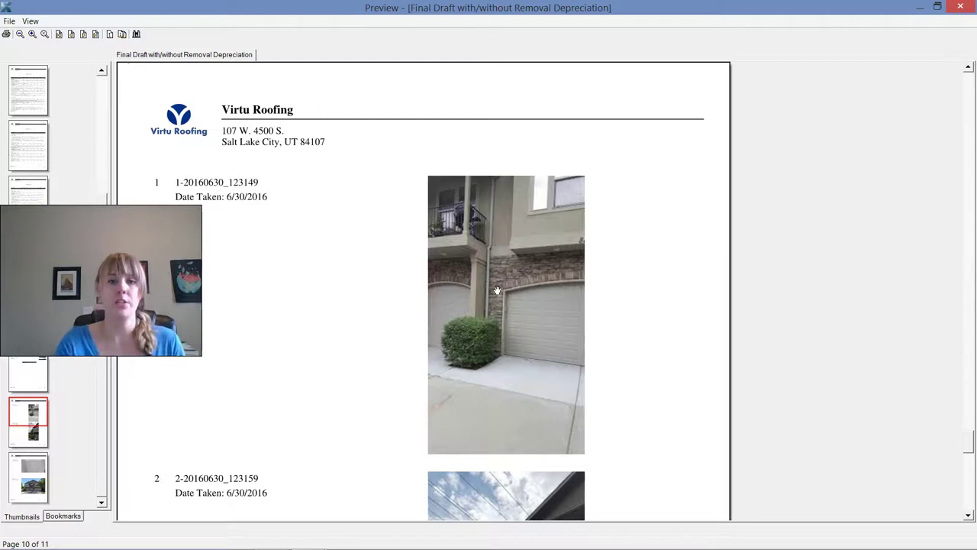
{"action": "scroll", "coordinate": [494, 301], "scroll_direction": "down", "scroll_amount": 3}
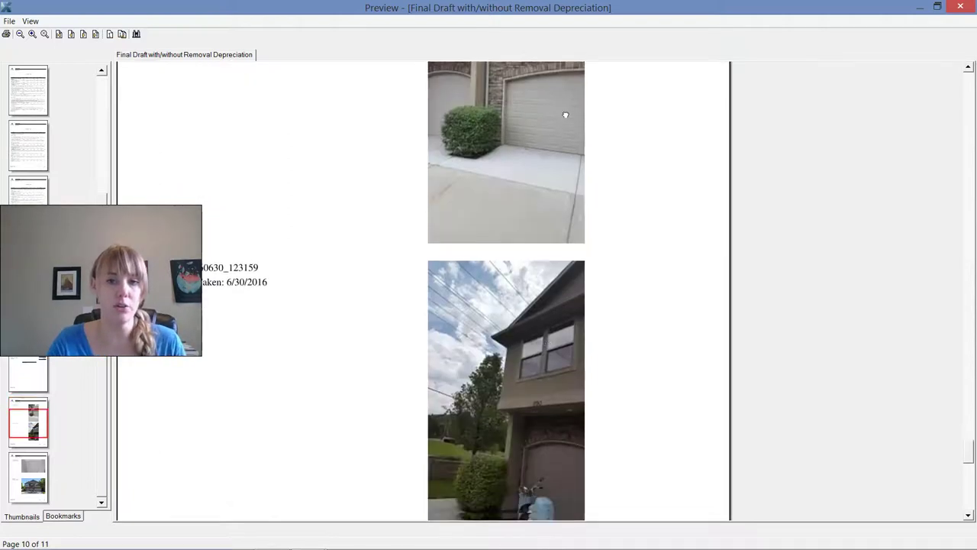
{"action": "left_click_drag", "start_coordinate": [523, 412], "coordinate": [524, 379]}
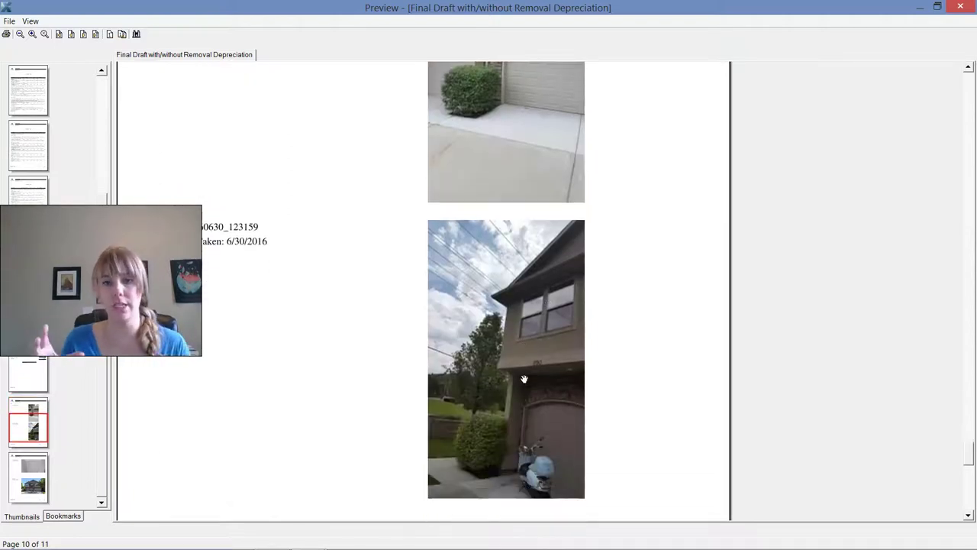
{"action": "left_click_drag", "start_coordinate": [523, 379], "coordinate": [558, 143]}
{"action": "scroll", "coordinate": [557, 144], "scroll_direction": "down", "scroll_amount": 4}
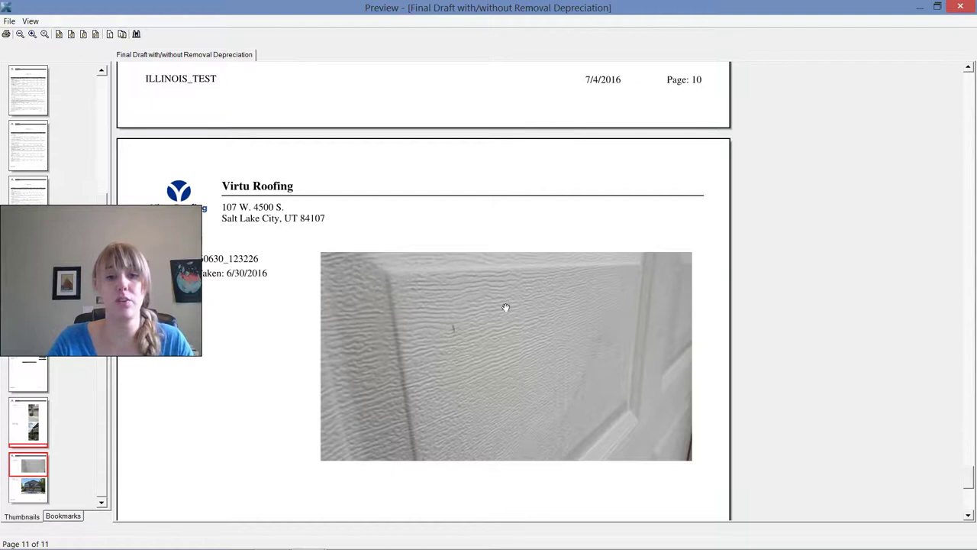
{"action": "scroll", "coordinate": [506, 298], "scroll_direction": "down", "scroll_amount": 5}
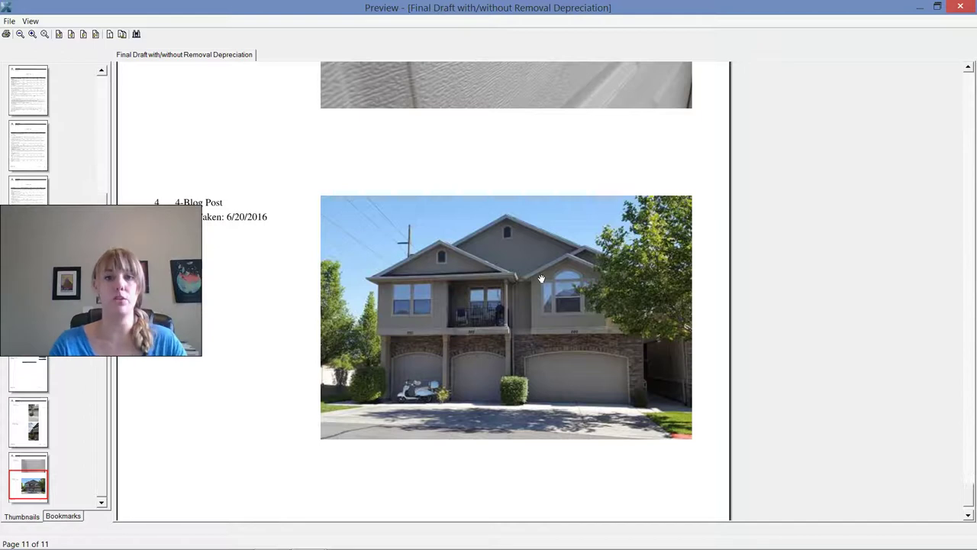
{"action": "scroll", "coordinate": [478, 294], "scroll_direction": "up", "scroll_amount": 3}
{"action": "scroll", "coordinate": [493, 357], "scroll_direction": "up", "scroll_amount": 5}
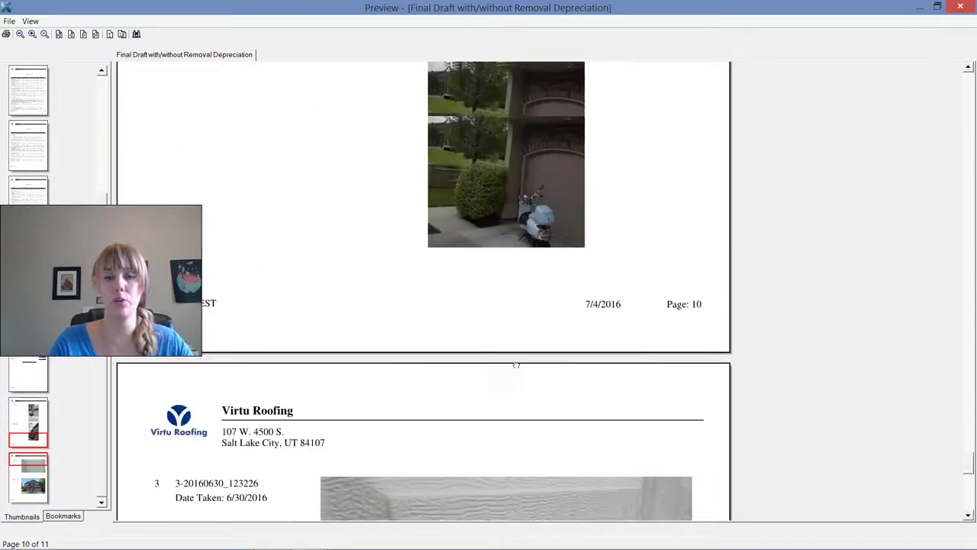
{"action": "scroll", "coordinate": [601, 214], "scroll_direction": "up", "scroll_amount": 2}
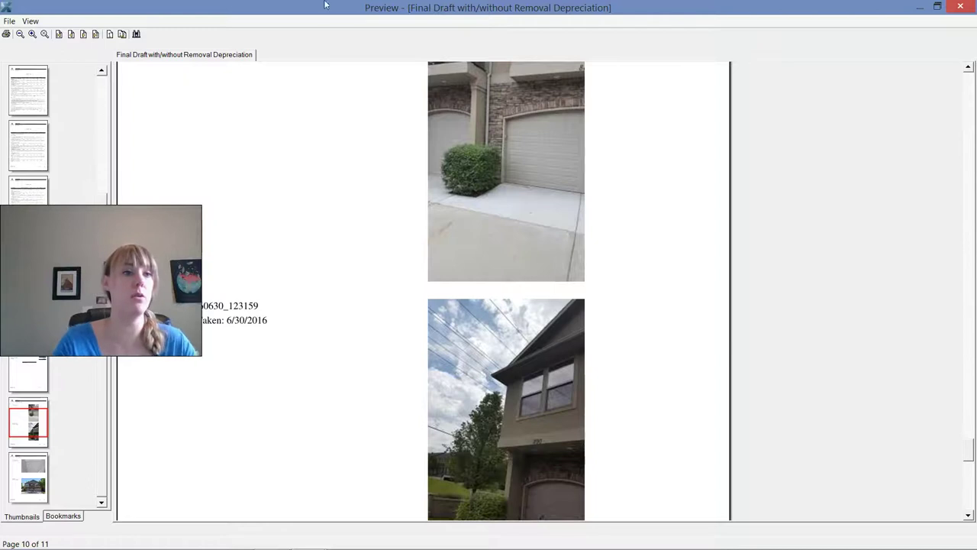
{"action": "left_click", "coordinate": [9, 21]}
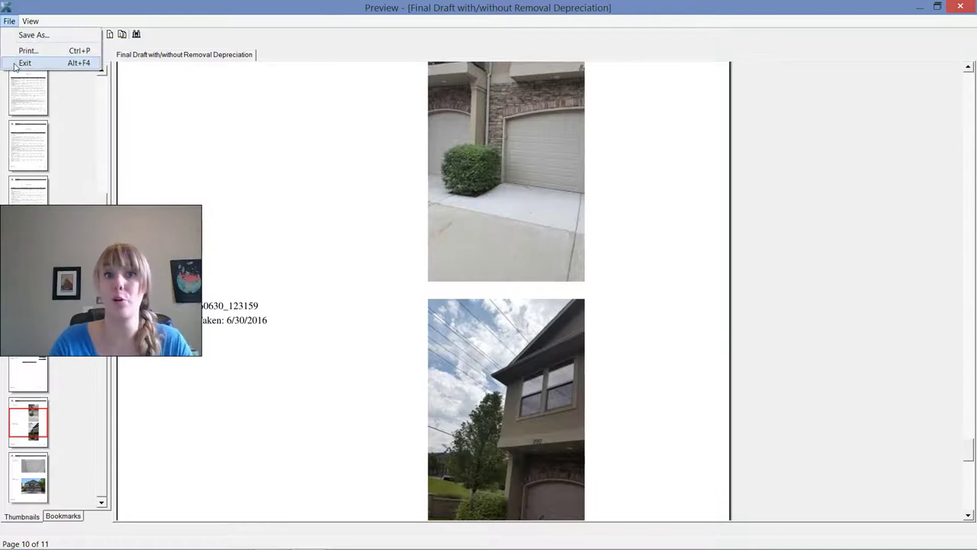
{"action": "left_click", "coordinate": [15, 66]}
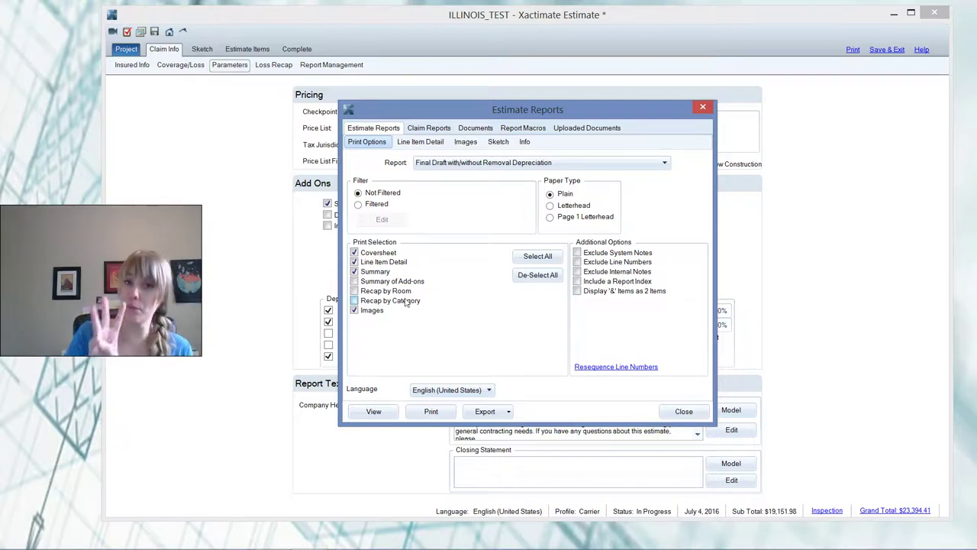
Step: Close the report settings, view photo 20160630_123226 in the estimate's digital images, and move on to the Blog Post photo
{"action": "left_click", "coordinate": [684, 412]}
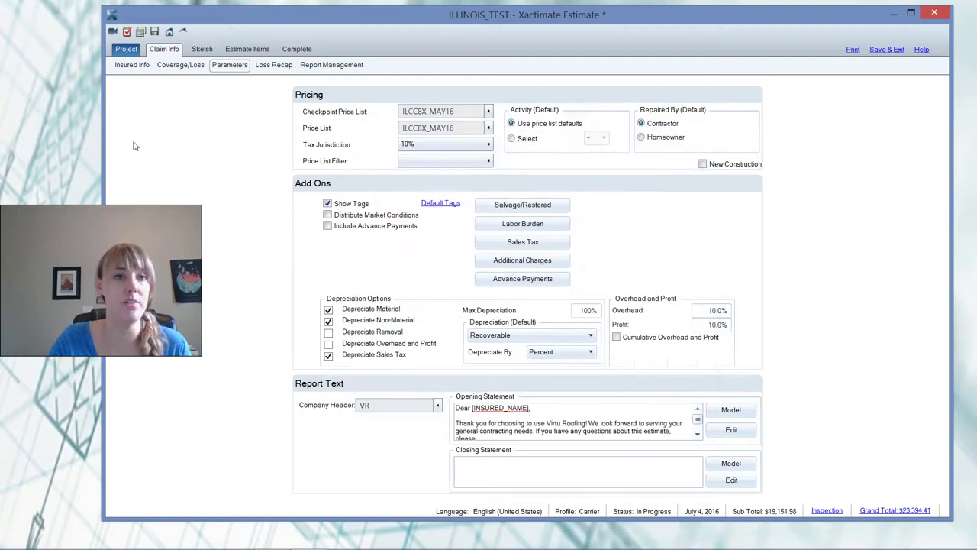
{"action": "left_click", "coordinate": [141, 32]}
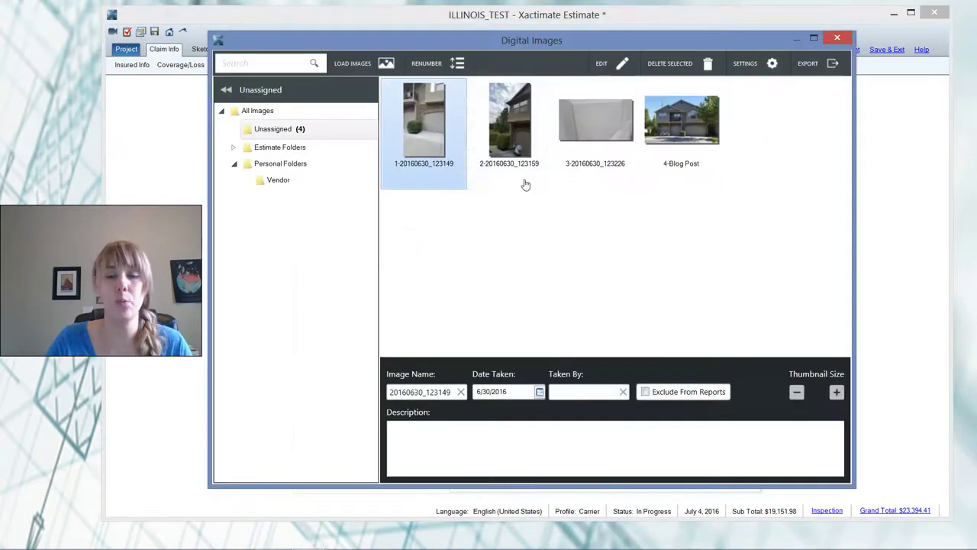
{"action": "left_click", "coordinate": [585, 129]}
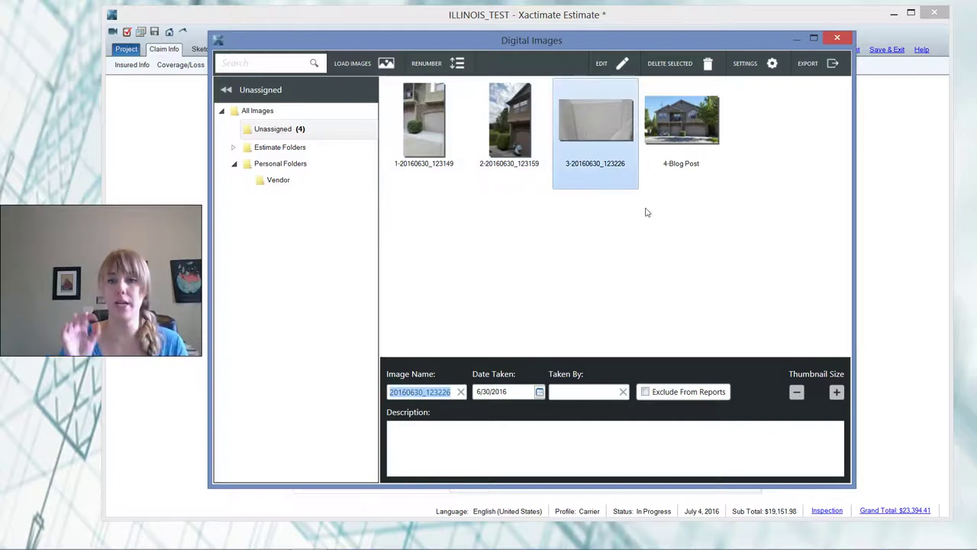
{"action": "double_click", "coordinate": [579, 143]}
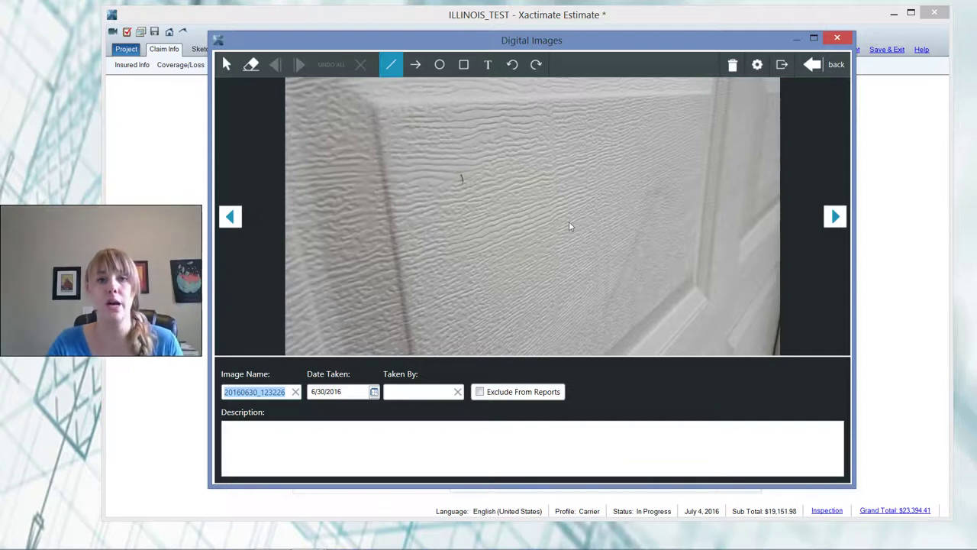
{"action": "left_click", "coordinate": [834, 217]}
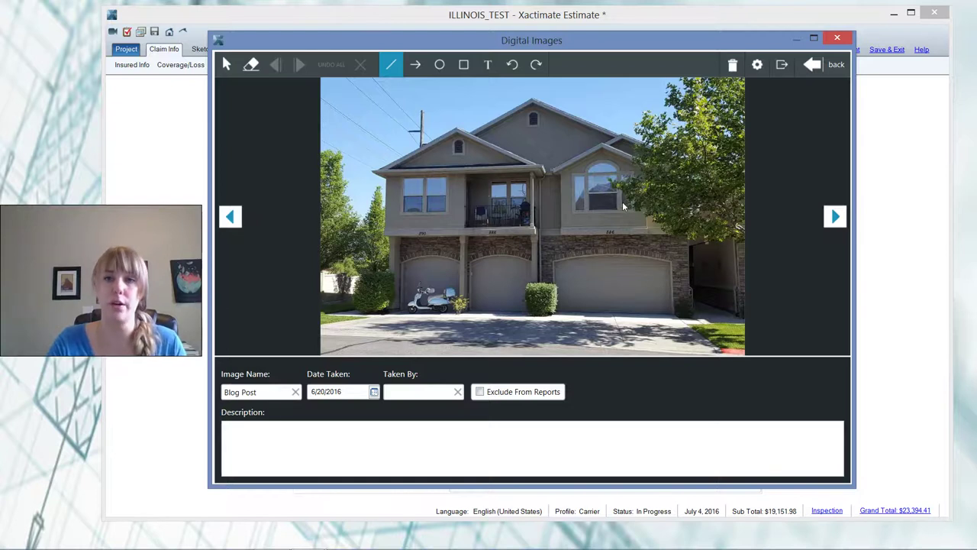
Step: Draw an ellipse around the left gable in the Blog Post photo and label it "Cornice return strip" above
{"action": "left_click", "coordinate": [447, 71]}
{"action": "left_click_drag", "start_coordinate": [380, 142], "coordinate": [537, 194]}
{"action": "left_click", "coordinate": [489, 67]}
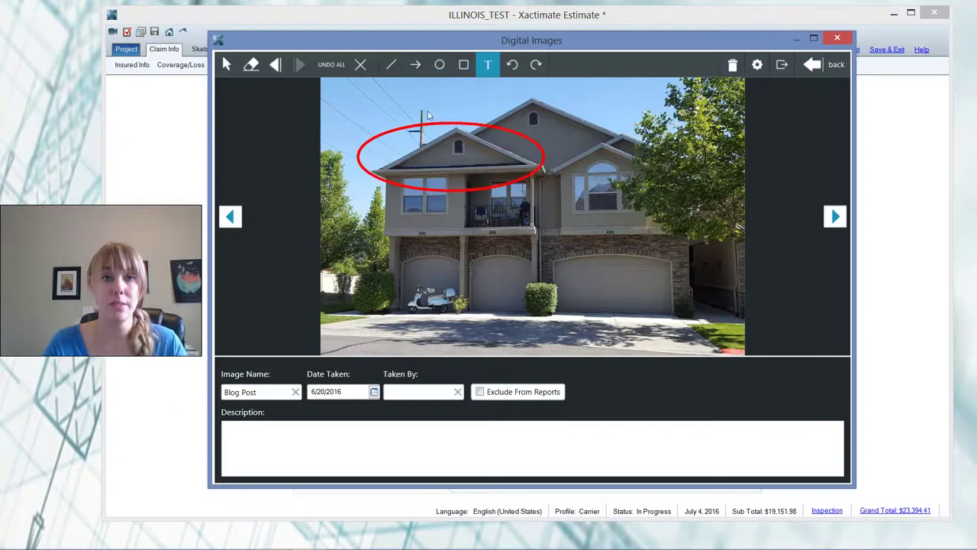
{"action": "left_click_drag", "start_coordinate": [447, 102], "coordinate": [649, 122]}
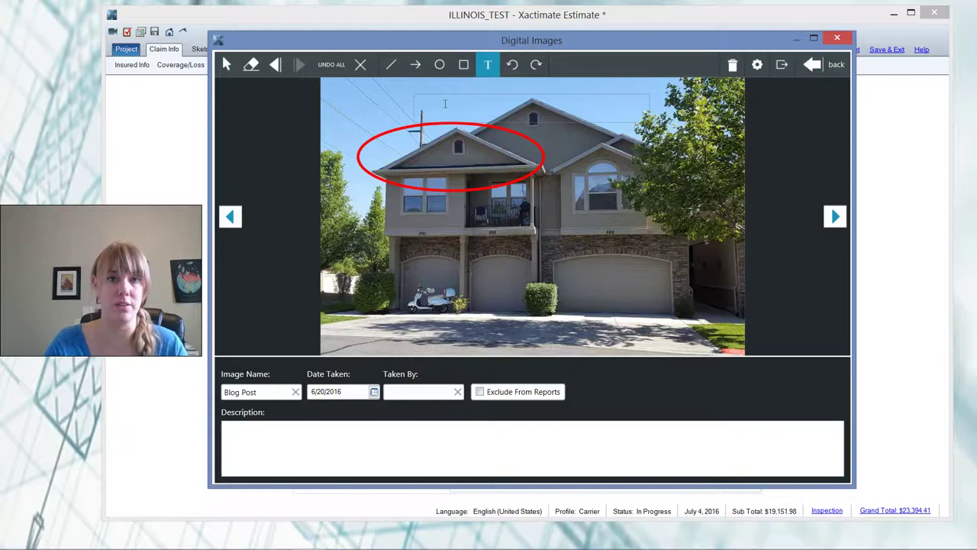
{"action": "type", "text": "Corn"}
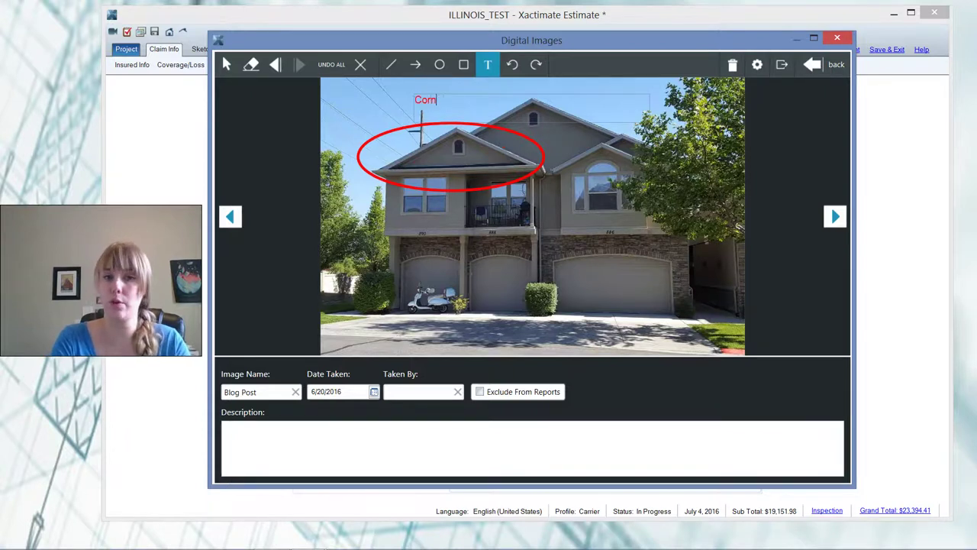
{"action": "type", "text": "ice return strip"}
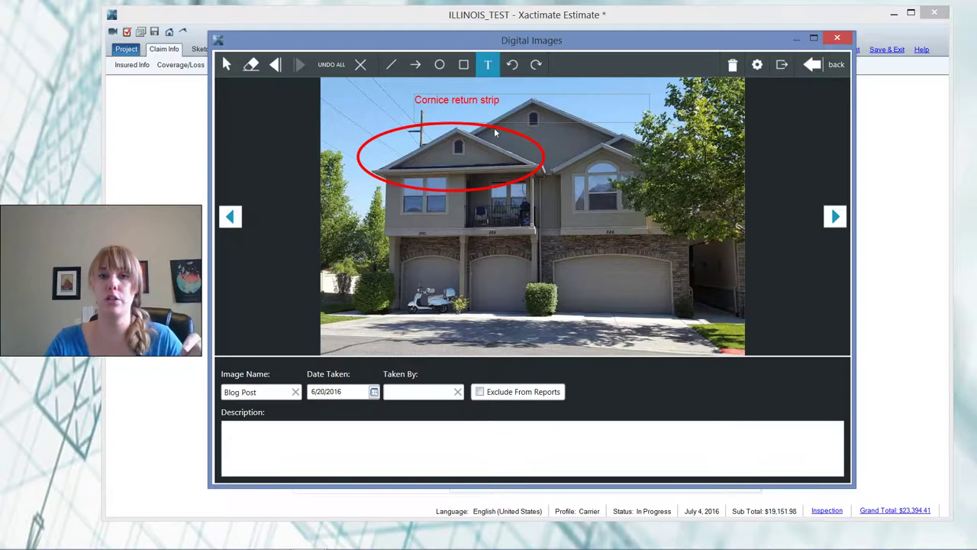
Step: Review the stroke colours and line thicknesses in the annotation defaults, keep the thickest line, and return to the image list
{"action": "left_click", "coordinate": [757, 66]}
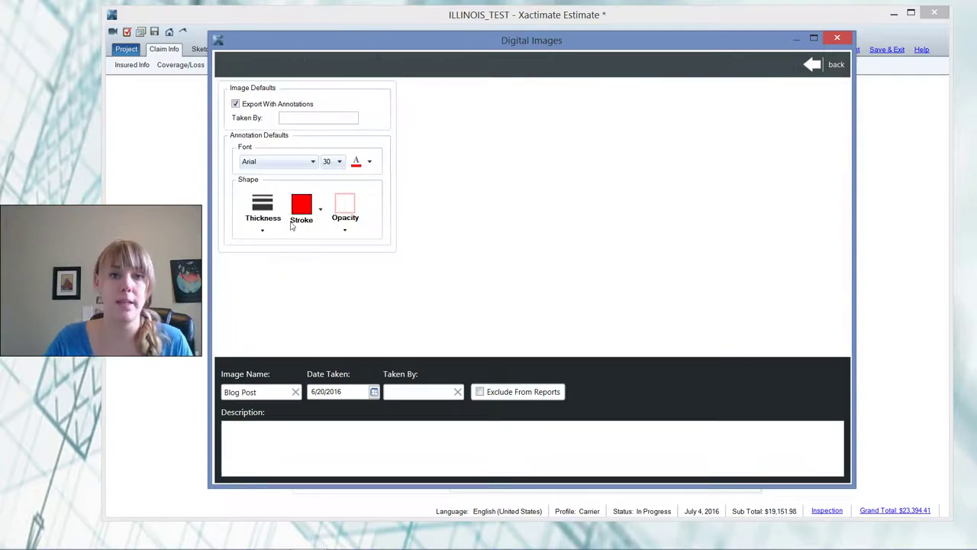
{"action": "left_click", "coordinate": [300, 213]}
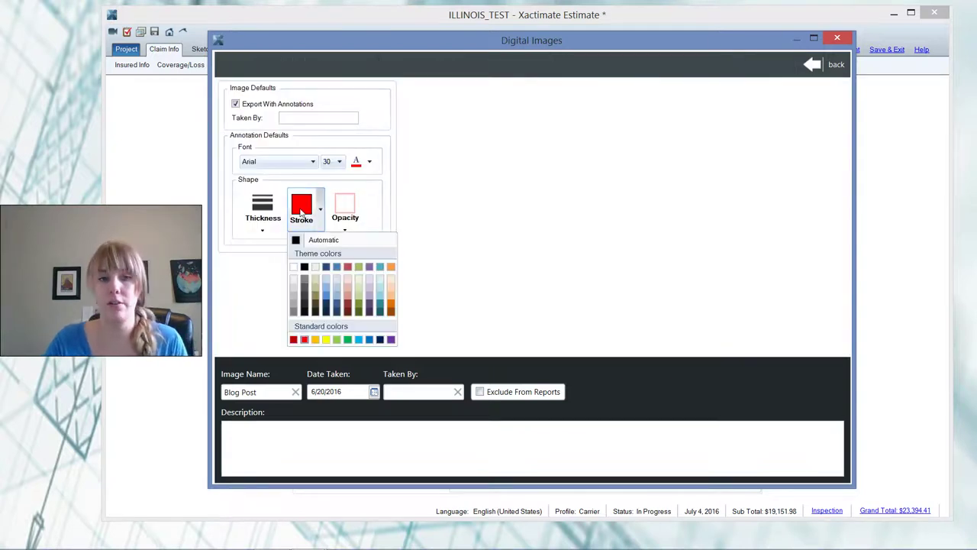
{"action": "left_click", "coordinate": [262, 214]}
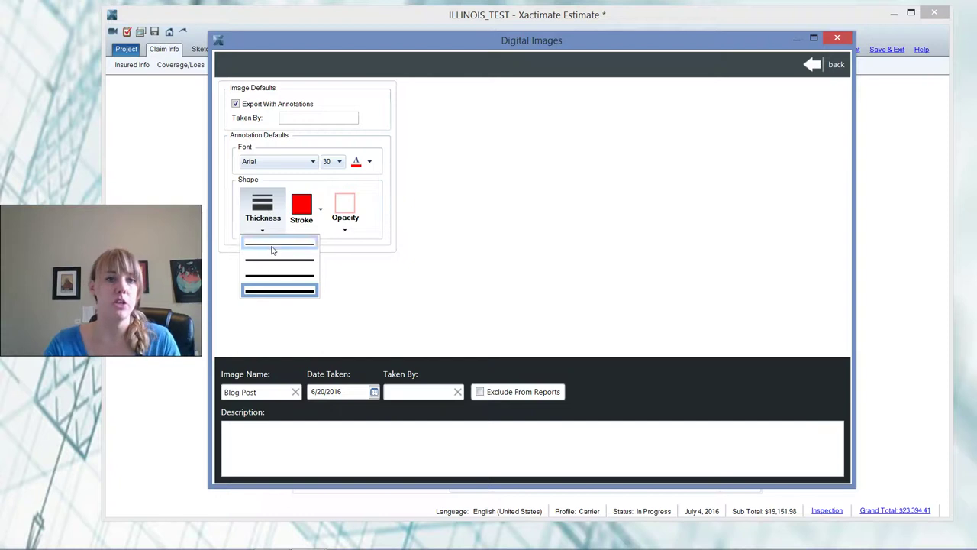
{"action": "left_click", "coordinate": [273, 291]}
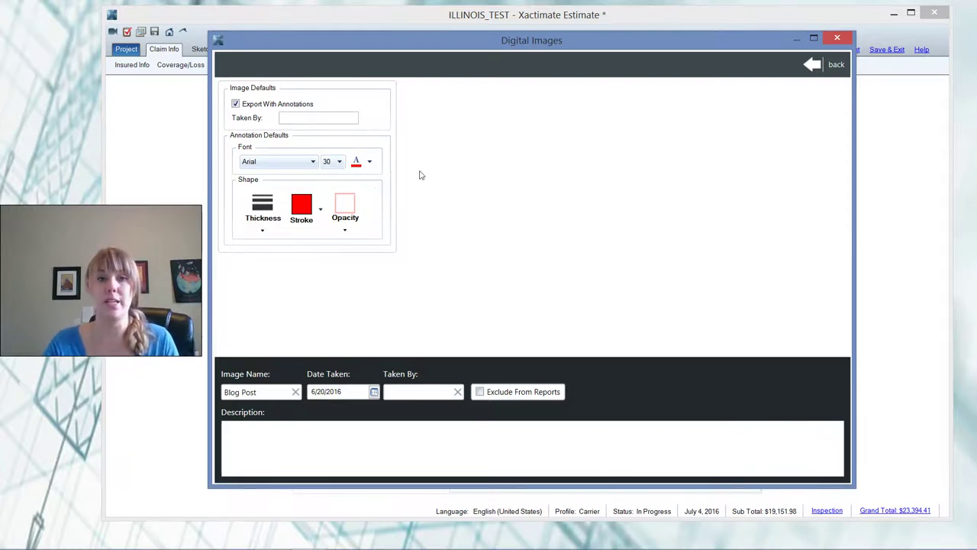
{"action": "left_click", "coordinate": [812, 68]}
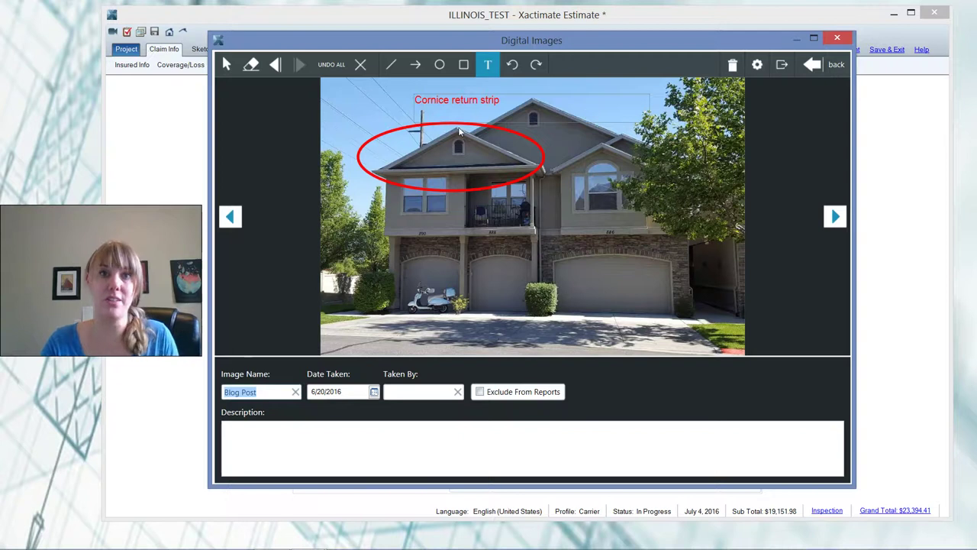
{"action": "left_click", "coordinate": [811, 67]}
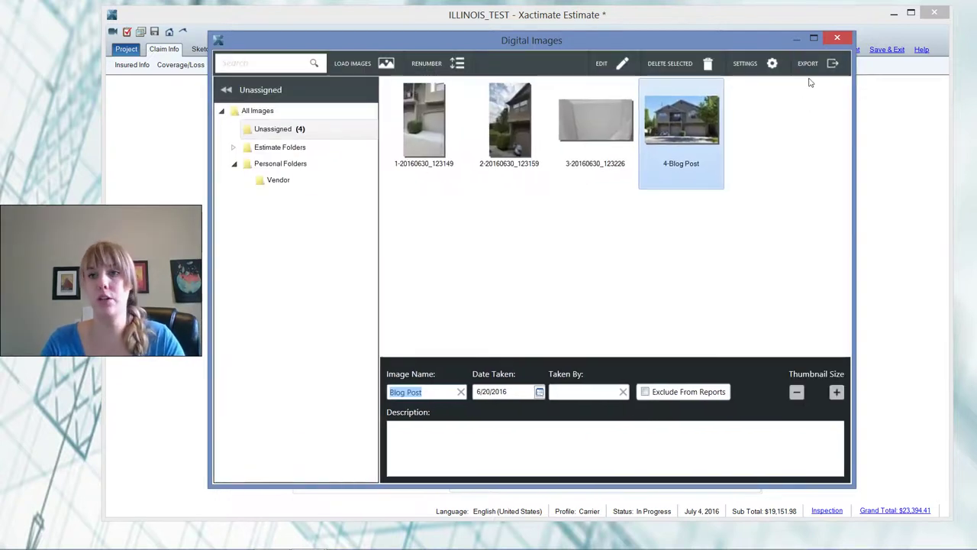
Step: Make sure Print Image Annotations is enabled in the Final Draft report's image options, and close the report settings
{"action": "left_click", "coordinate": [832, 63]}
{"action": "left_click", "coordinate": [852, 50]}
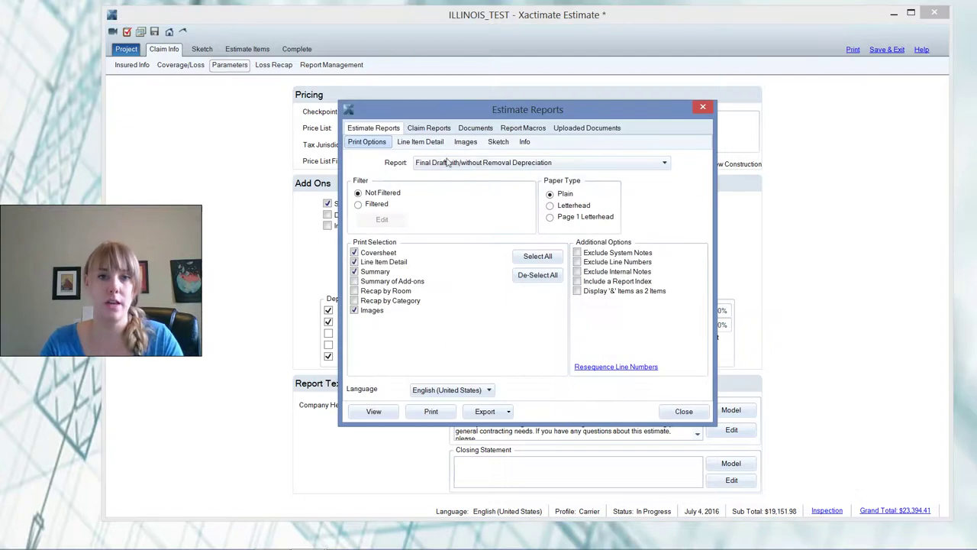
{"action": "left_click", "coordinate": [466, 142]}
{"action": "left_click", "coordinate": [368, 240]}
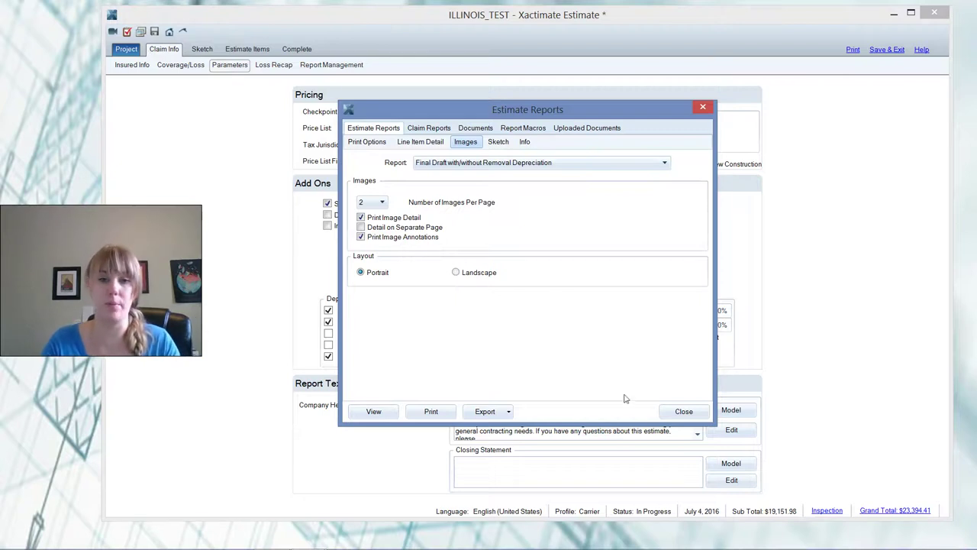
{"action": "left_click", "coordinate": [683, 411]}
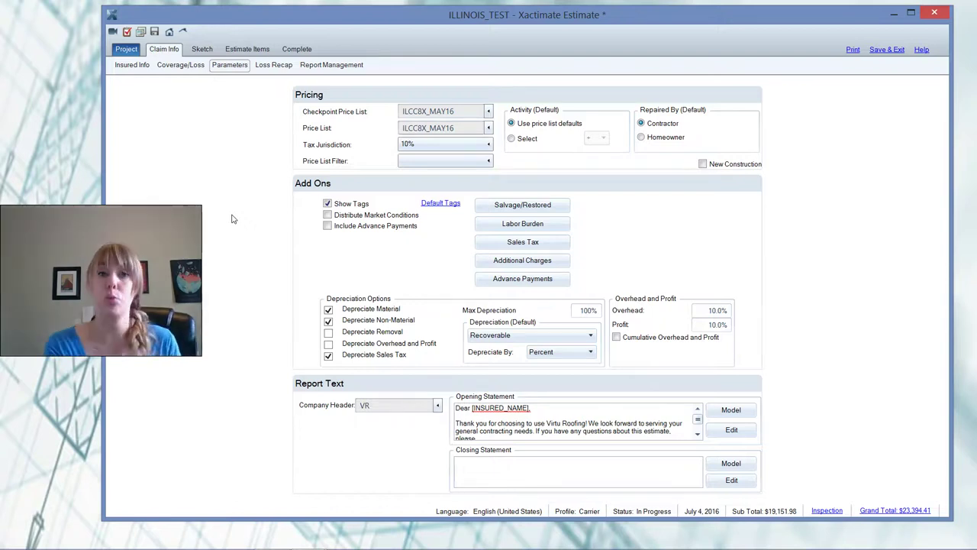
Step: Clear the name of photo 20160630_123226 in the digital images, view the photo enlarged, and return to the image list
{"action": "left_click", "coordinate": [141, 31]}
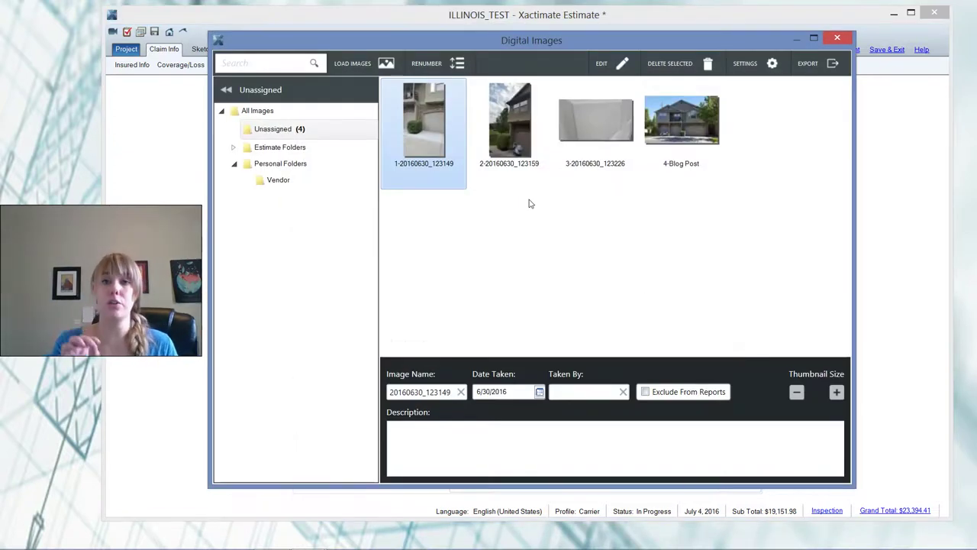
{"action": "key", "text": "Right"}
{"action": "key", "text": "Right"}
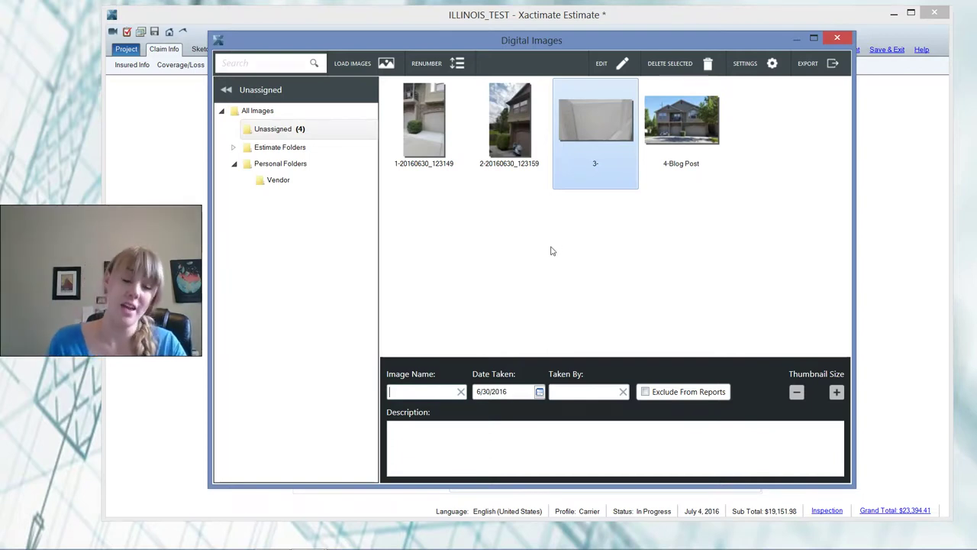
{"action": "double_click", "coordinate": [595, 129]}
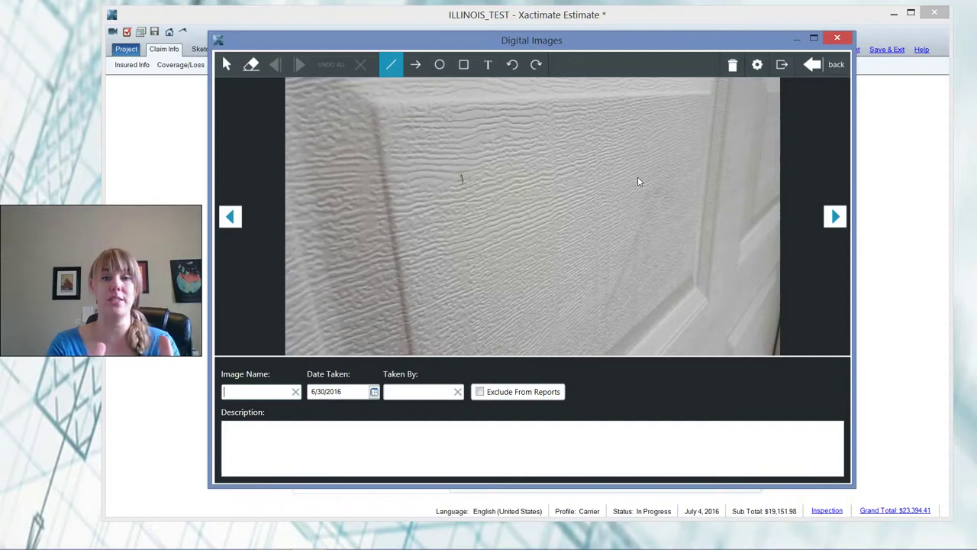
{"action": "left_click", "coordinate": [832, 74]}
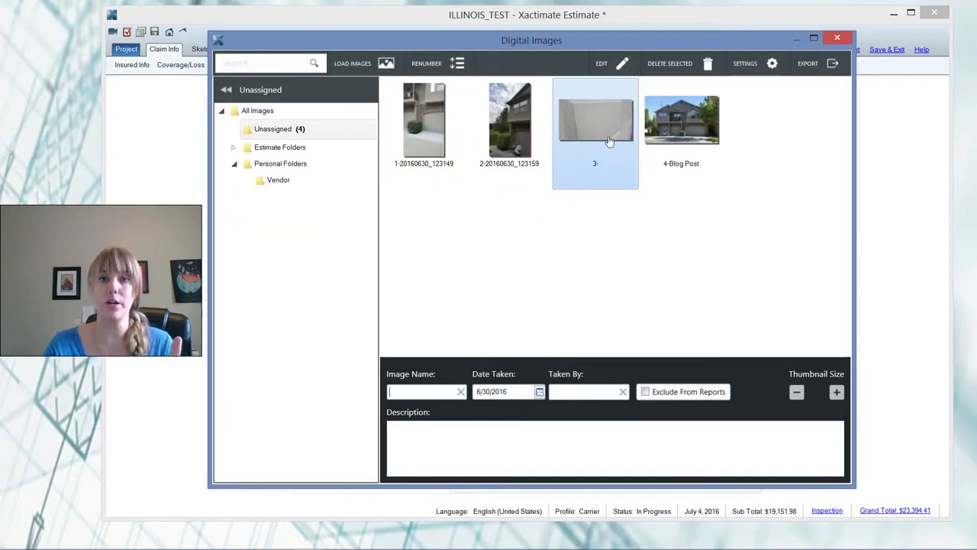
Step: Open the Blog Post photo, remove all its annotations, and draw an ellipse around the middle garage door
{"action": "left_click", "coordinate": [682, 126]}
{"action": "double_click", "coordinate": [687, 139]}
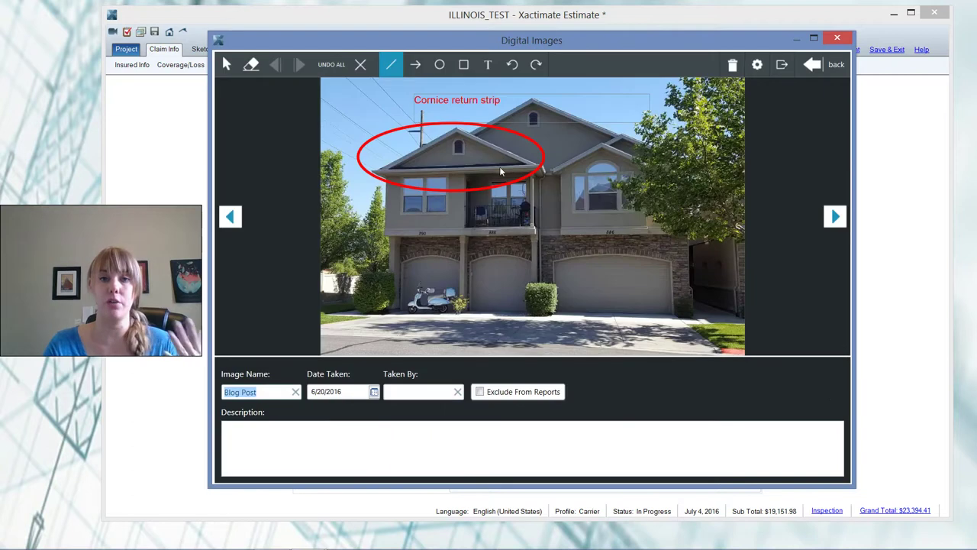
{"action": "left_click", "coordinate": [333, 65]}
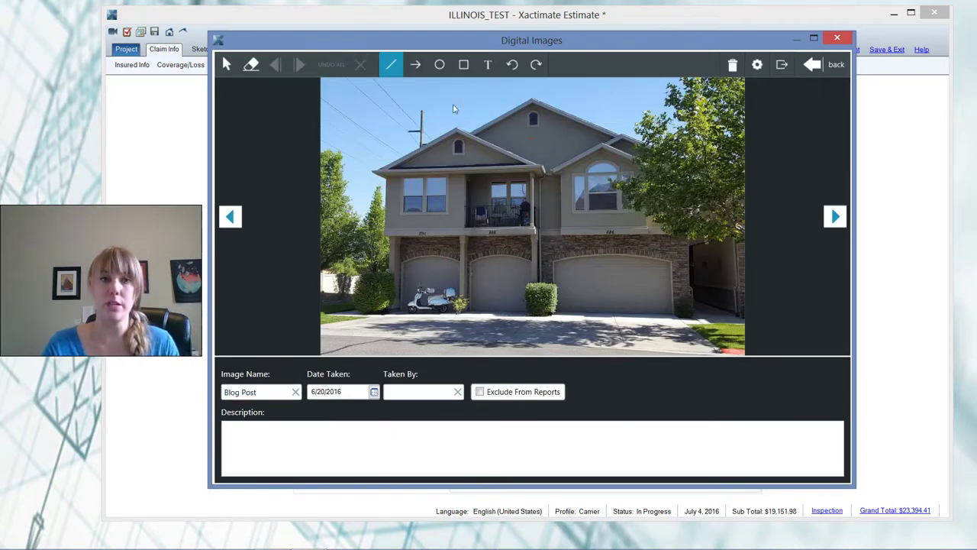
{"action": "left_click", "coordinate": [439, 66]}
{"action": "left_click_drag", "start_coordinate": [491, 287], "coordinate": [564, 320]}
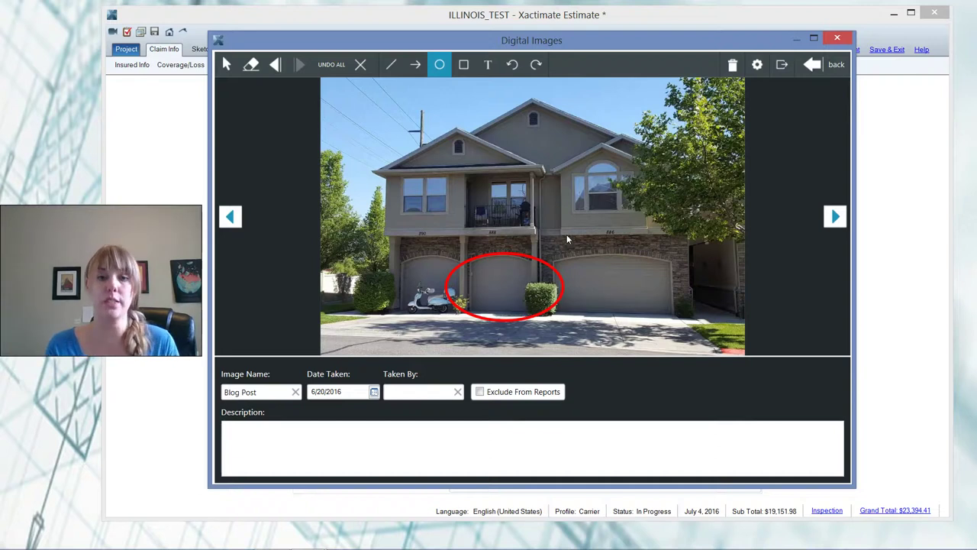
{"action": "left_click", "coordinate": [598, 294]}
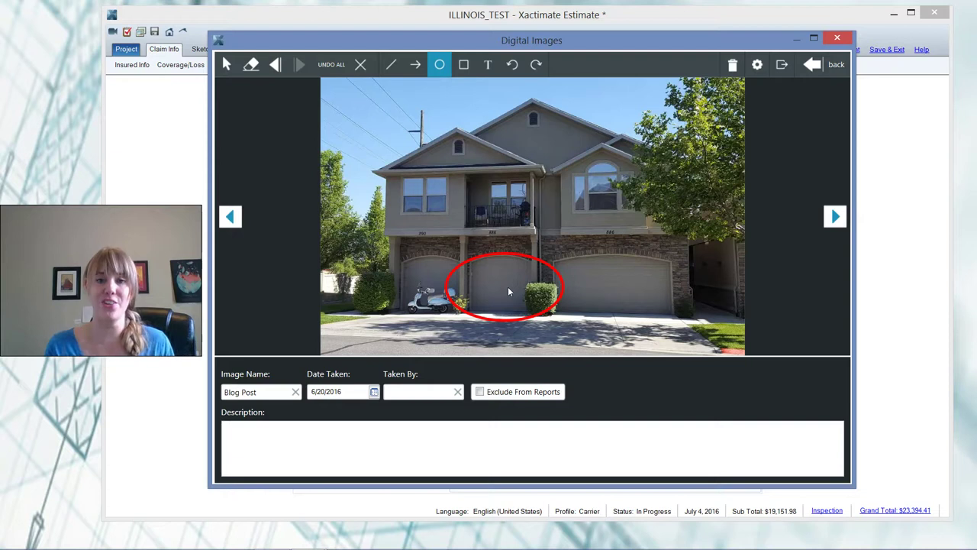
Step: Leave the Blog Post photo, view the unnamed third close-up photo, and return to the image list
{"action": "left_click", "coordinate": [823, 67]}
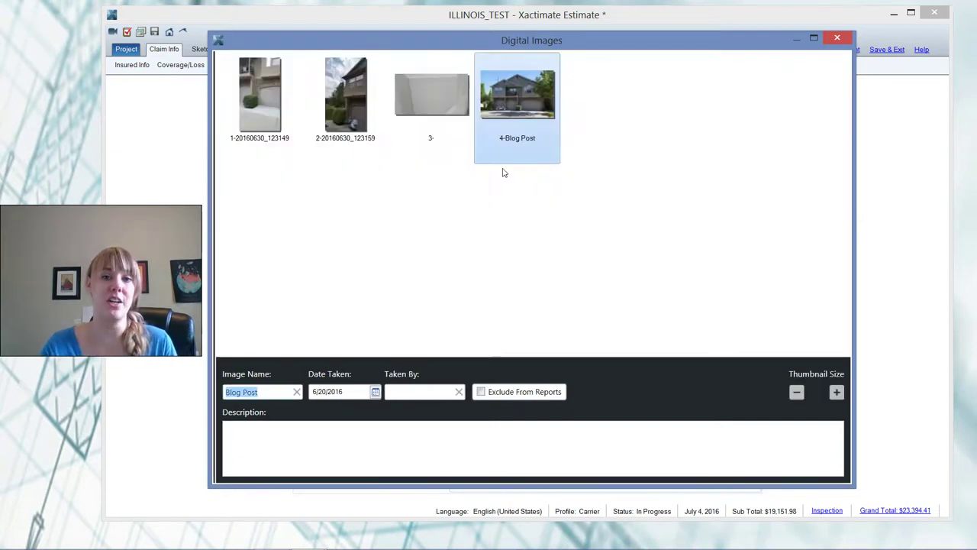
{"action": "double_click", "coordinate": [588, 127]}
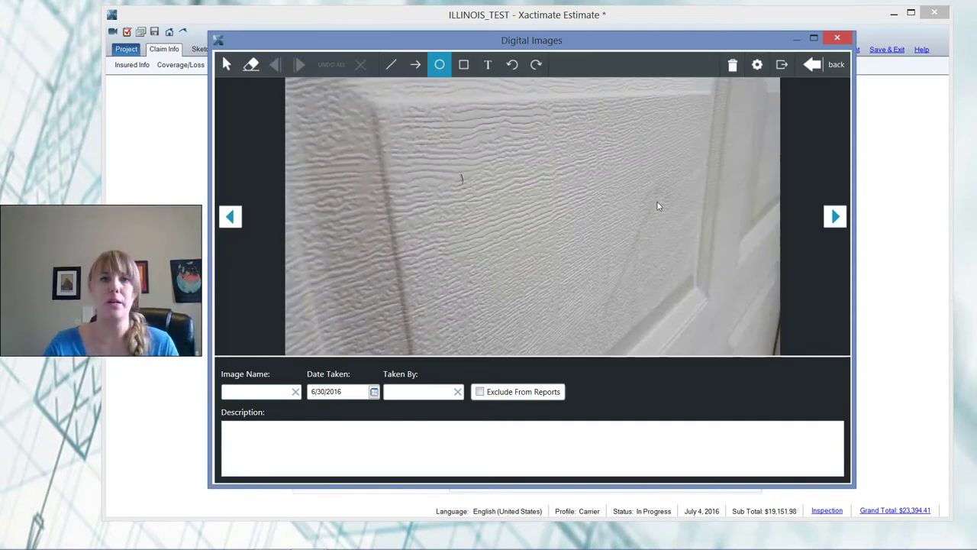
{"action": "left_click", "coordinate": [813, 64]}
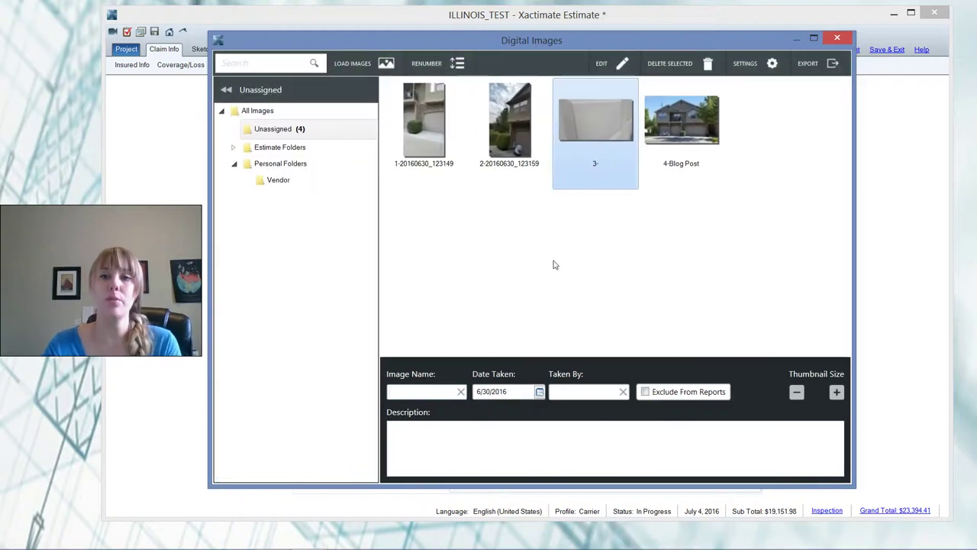